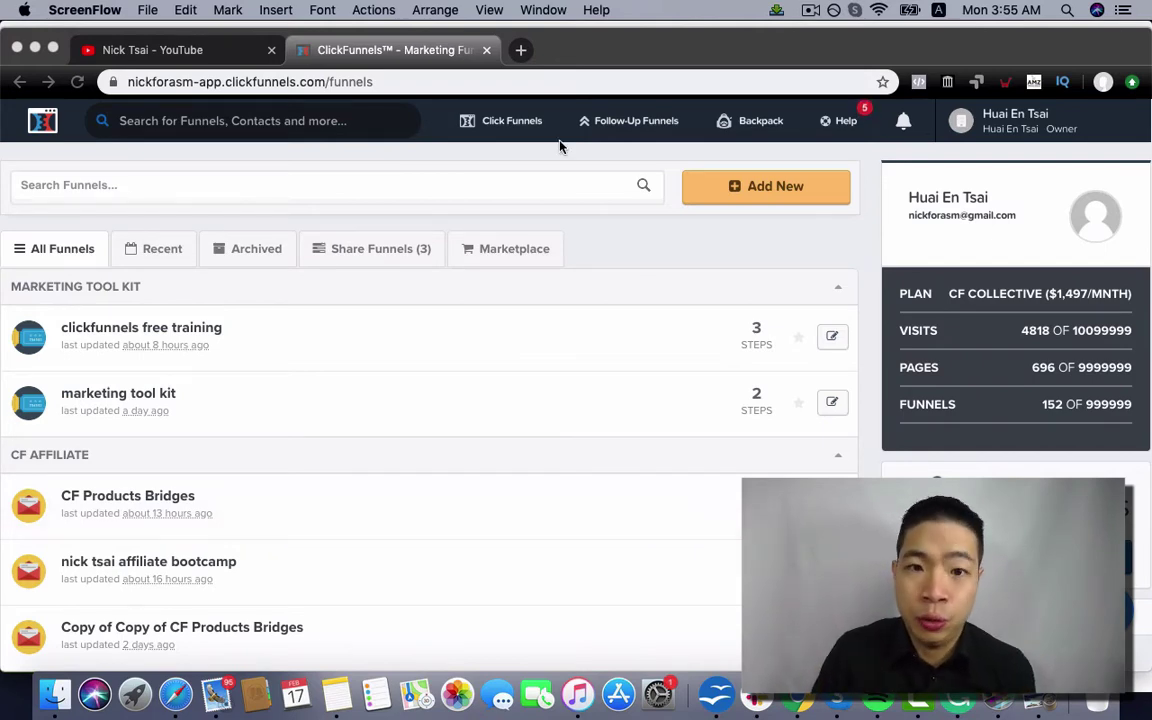
Start a new Classic Funnel Builder funnel of the Host Webinar, Webinar Replay type.
left_click(892, 188)
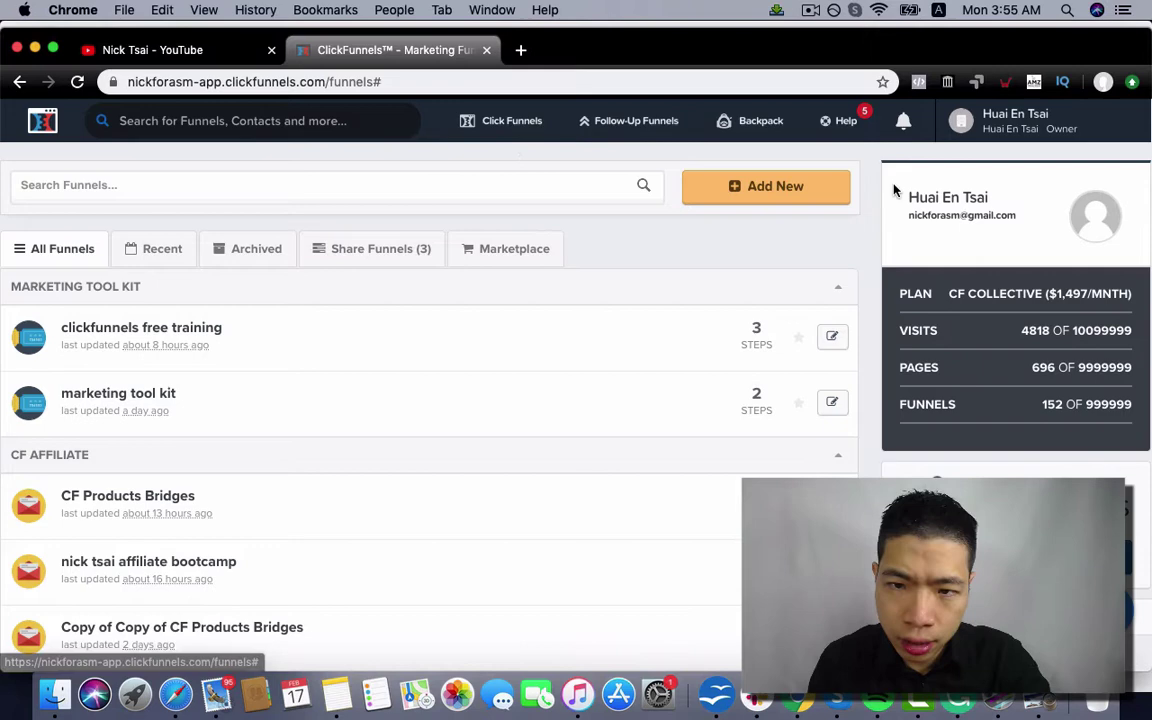
left_click(822, 200)
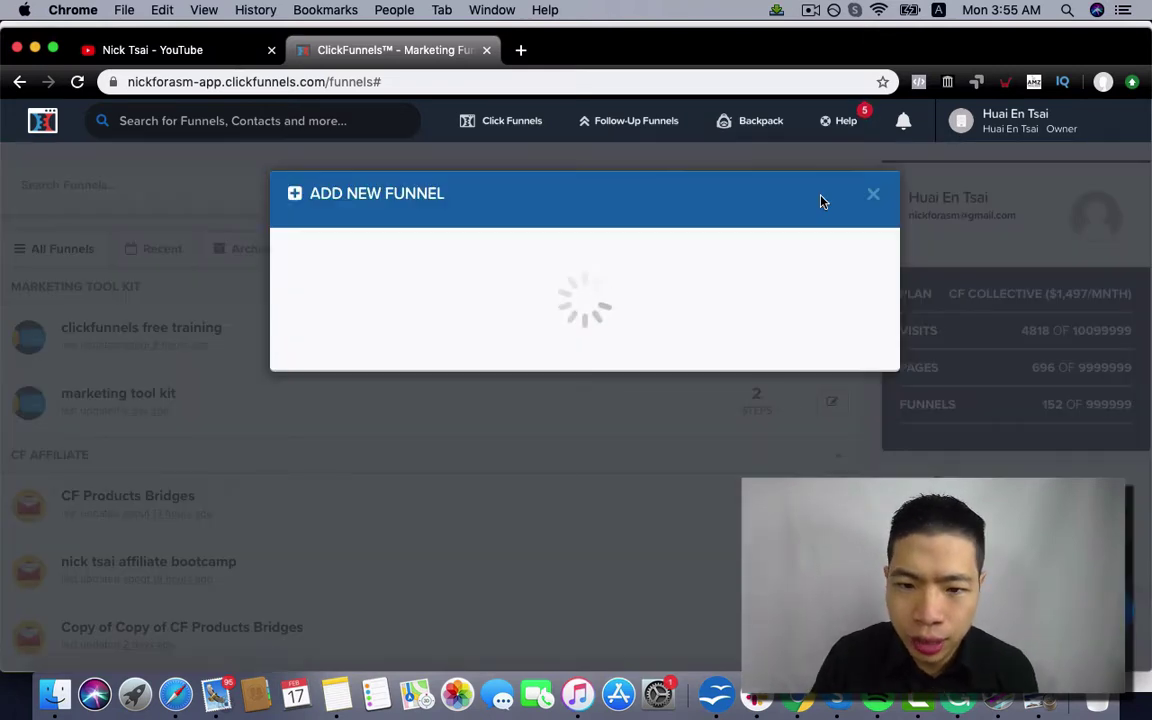
scroll(580, 400, "down", 1)
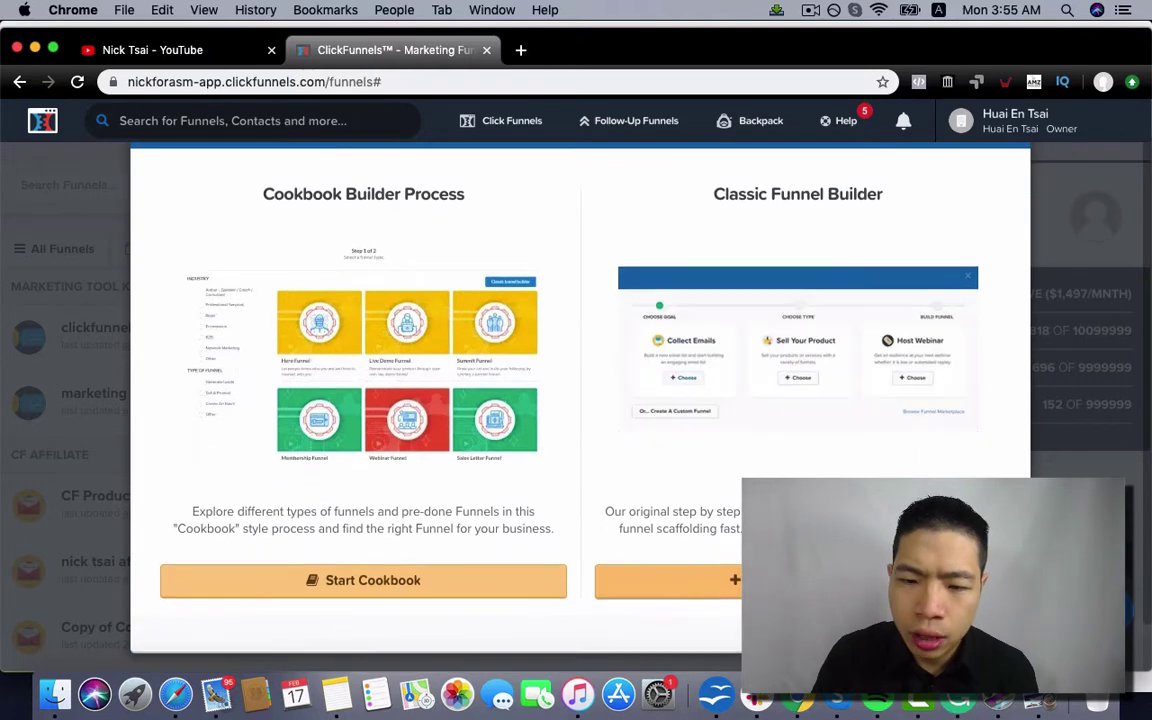
left_click(797, 580)
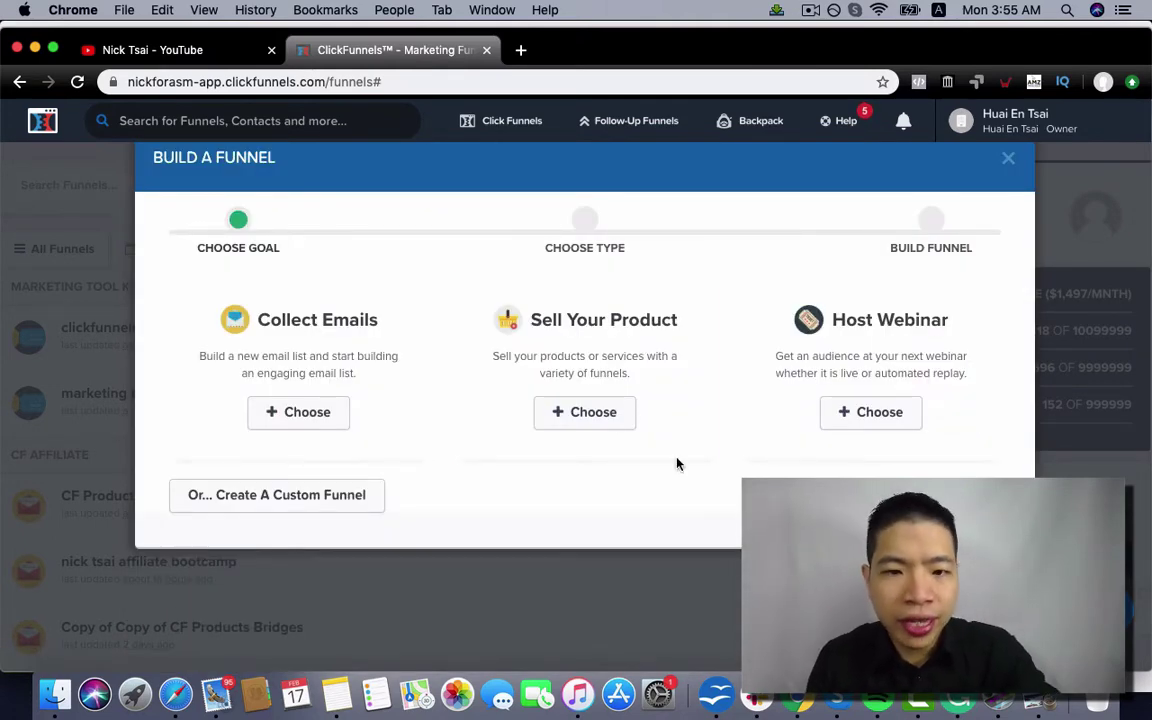
left_click(866, 414)
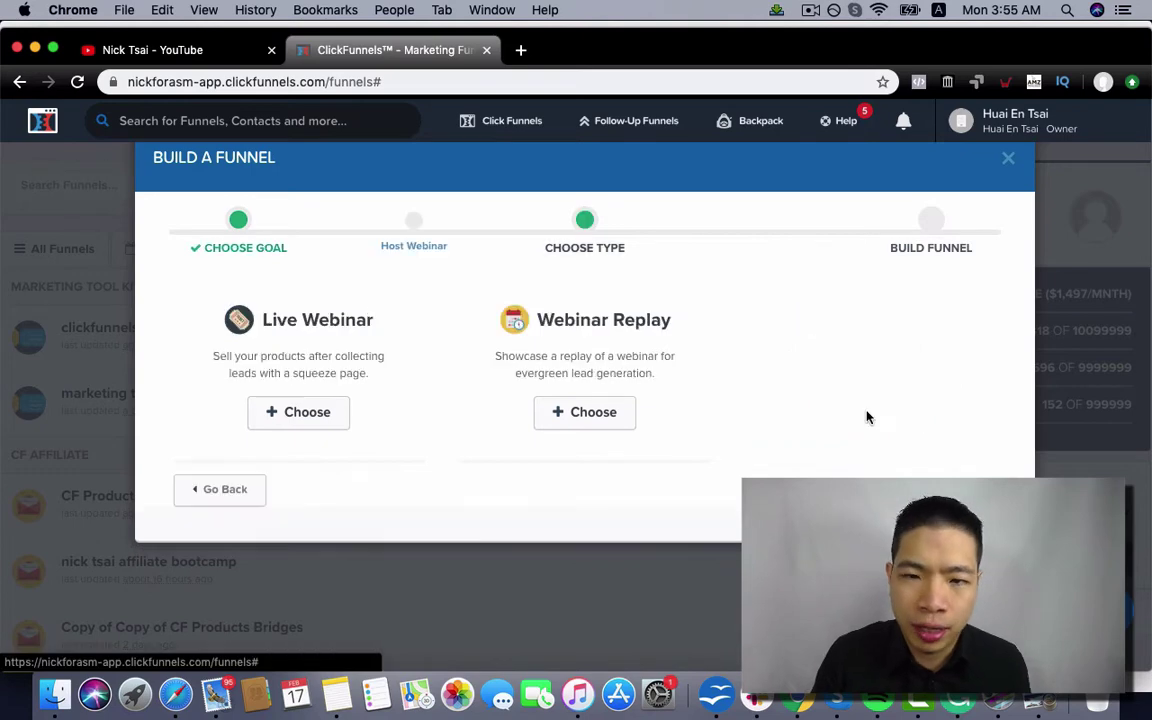
left_click(603, 424)
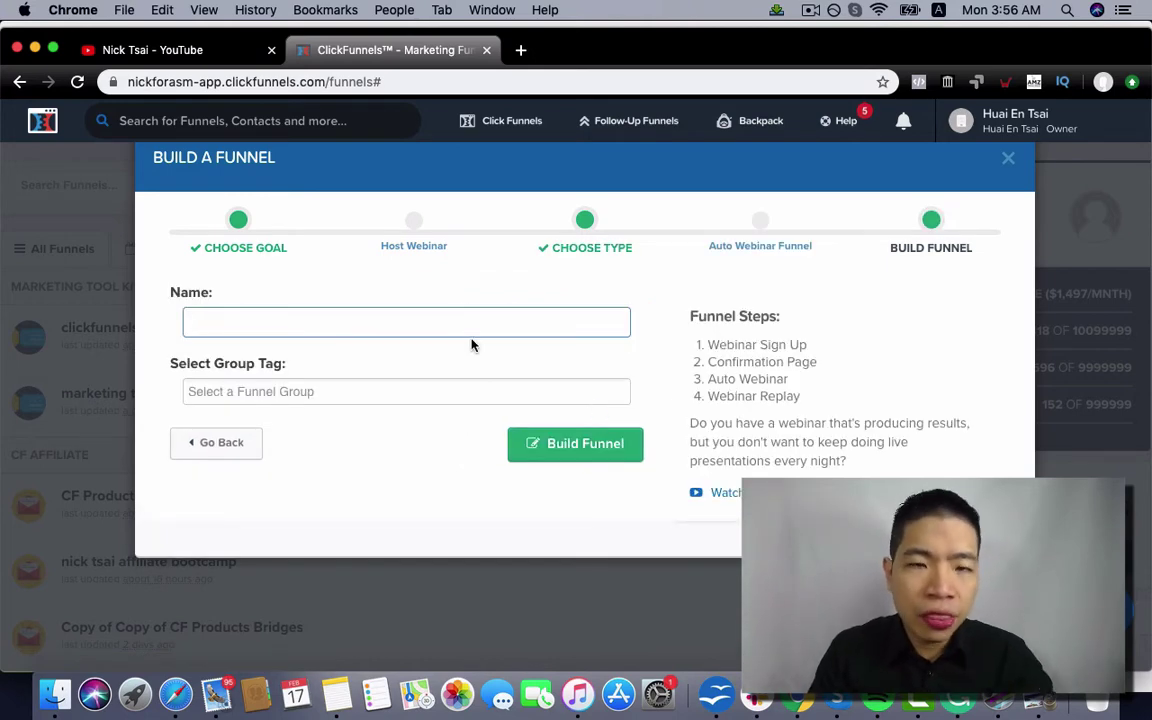
Name the funnel 'demo', give it the group tag 'demo', and build it.
type("demo")
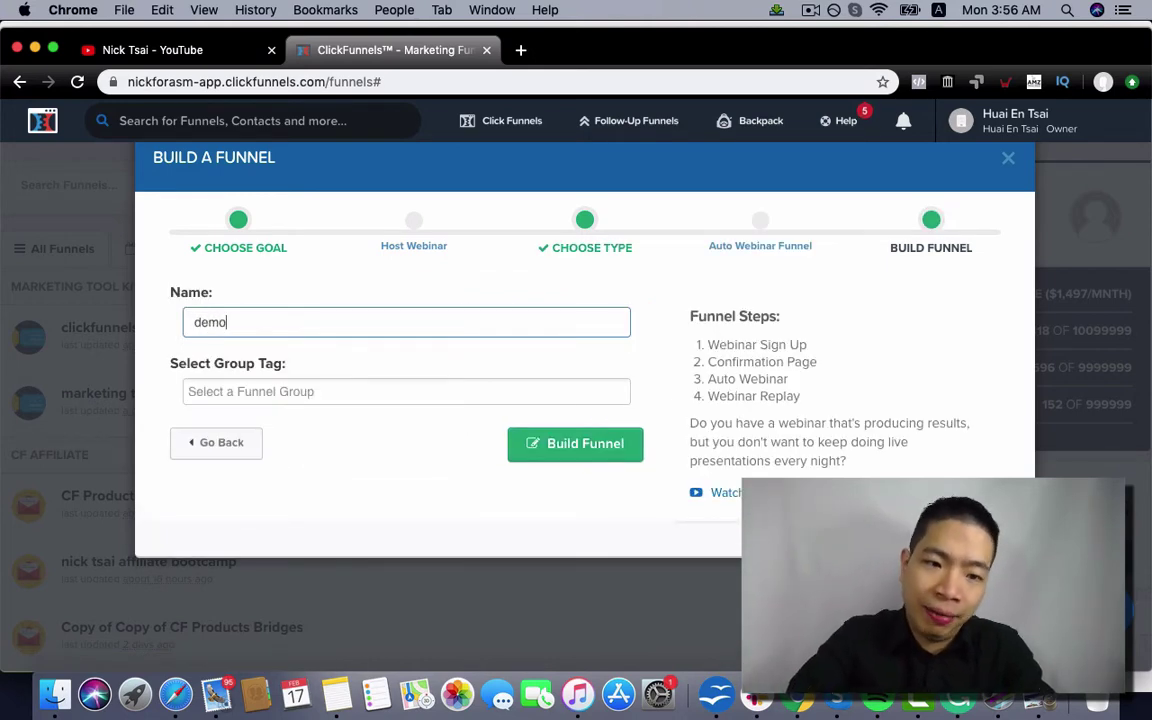
key("Tab")
type("demo")
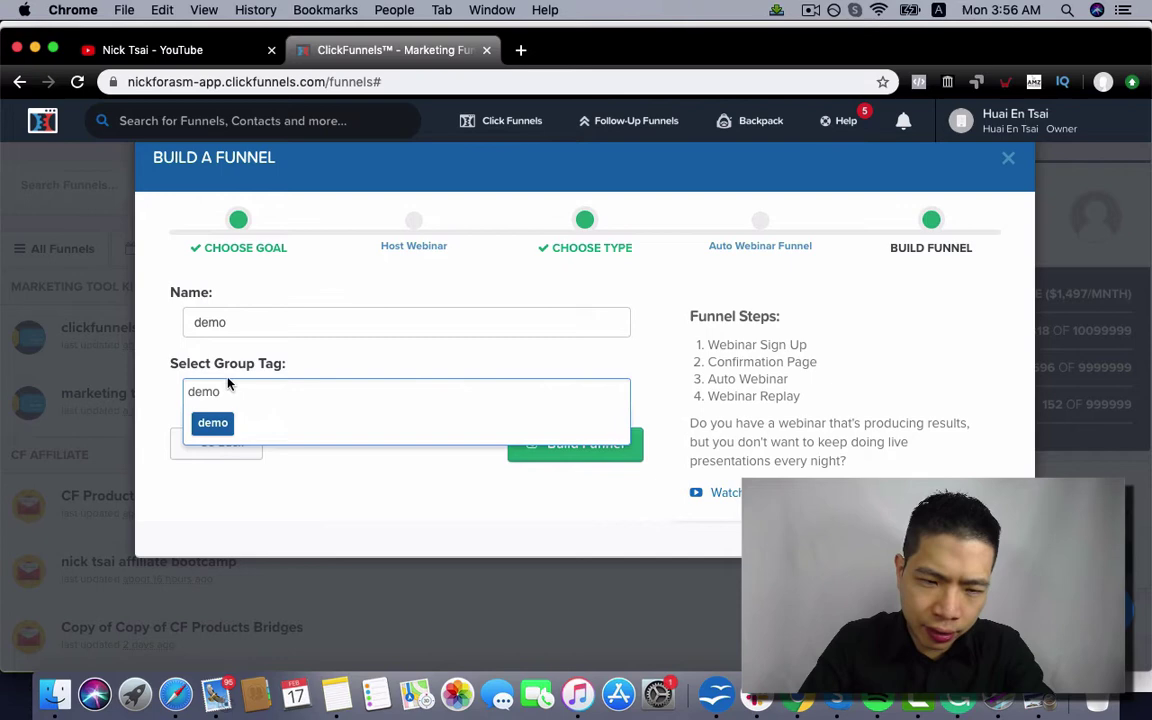
left_click(213, 423)
left_click(560, 442)
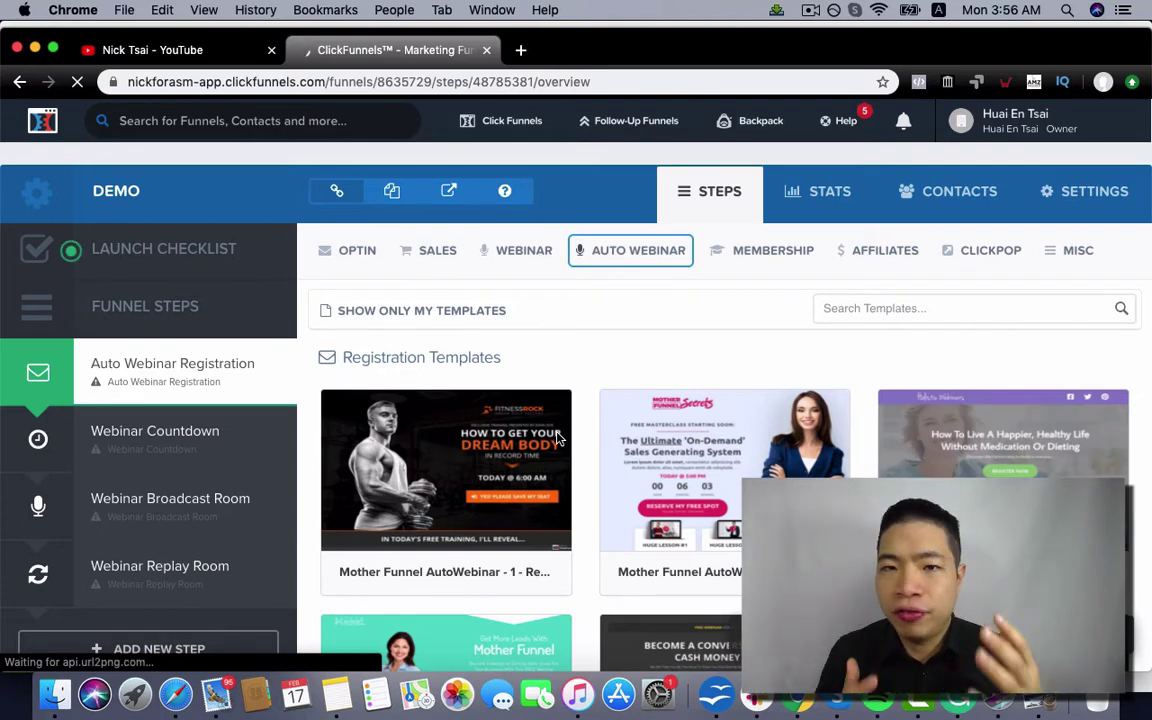
Apply the Mother Funnel AutoWebinar - 1 template to the Auto Webinar Registration step.
scroll(560, 438, "down", 2)
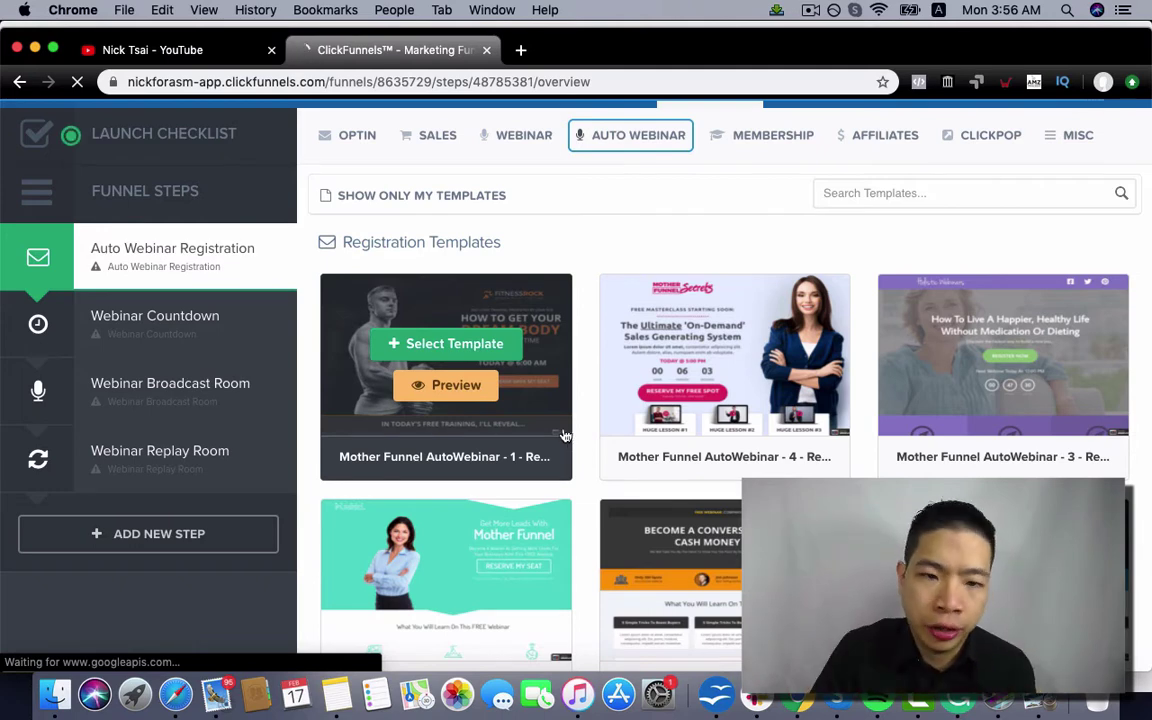
left_click(481, 350)
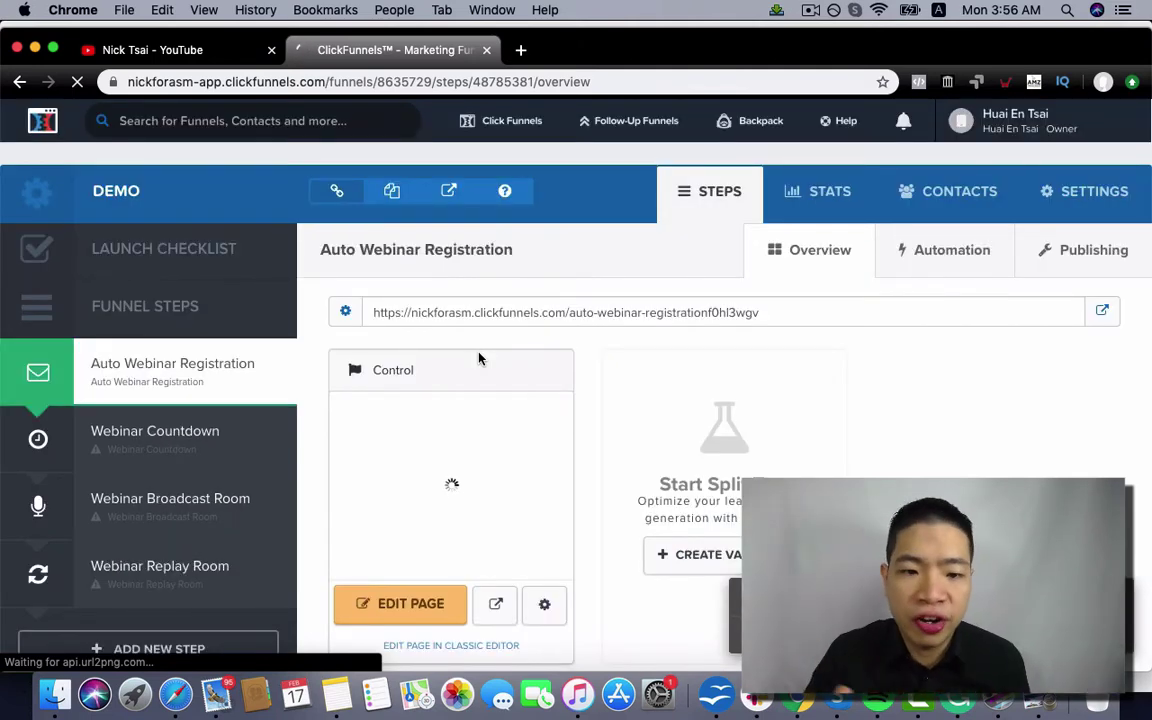
scroll(478, 358, "down", 3)
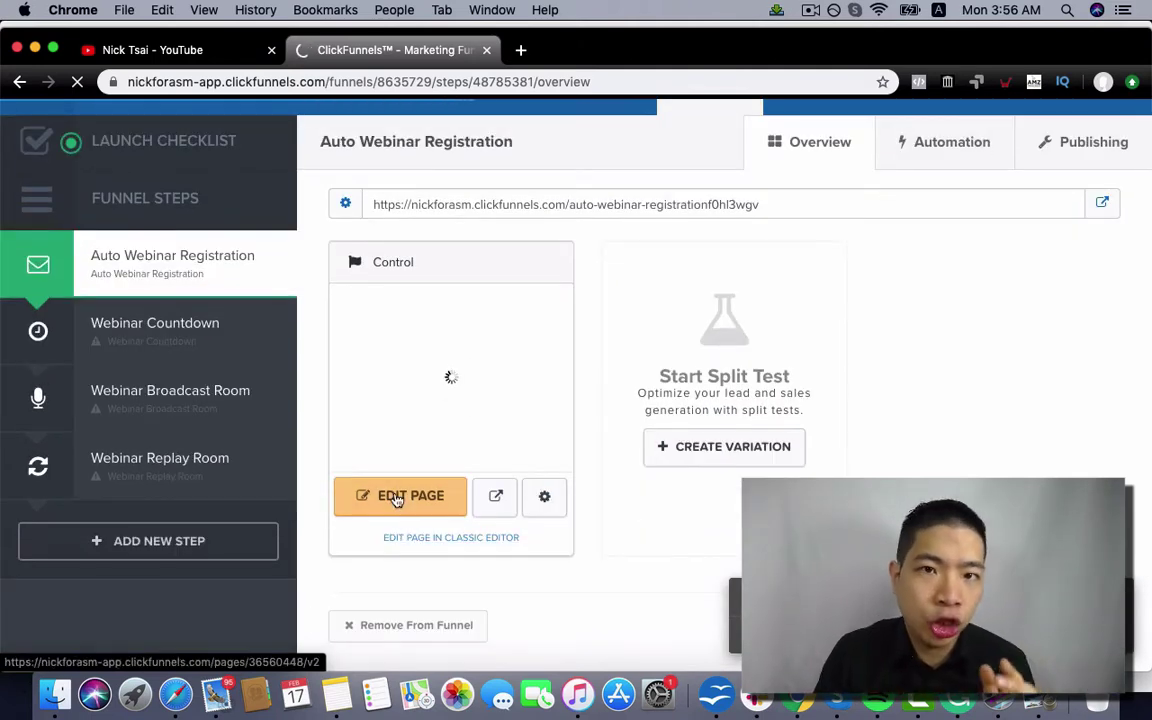
Set the registration page's autowebinar type to Every X Mins (10 minutes) and save.
left_click(397, 500)
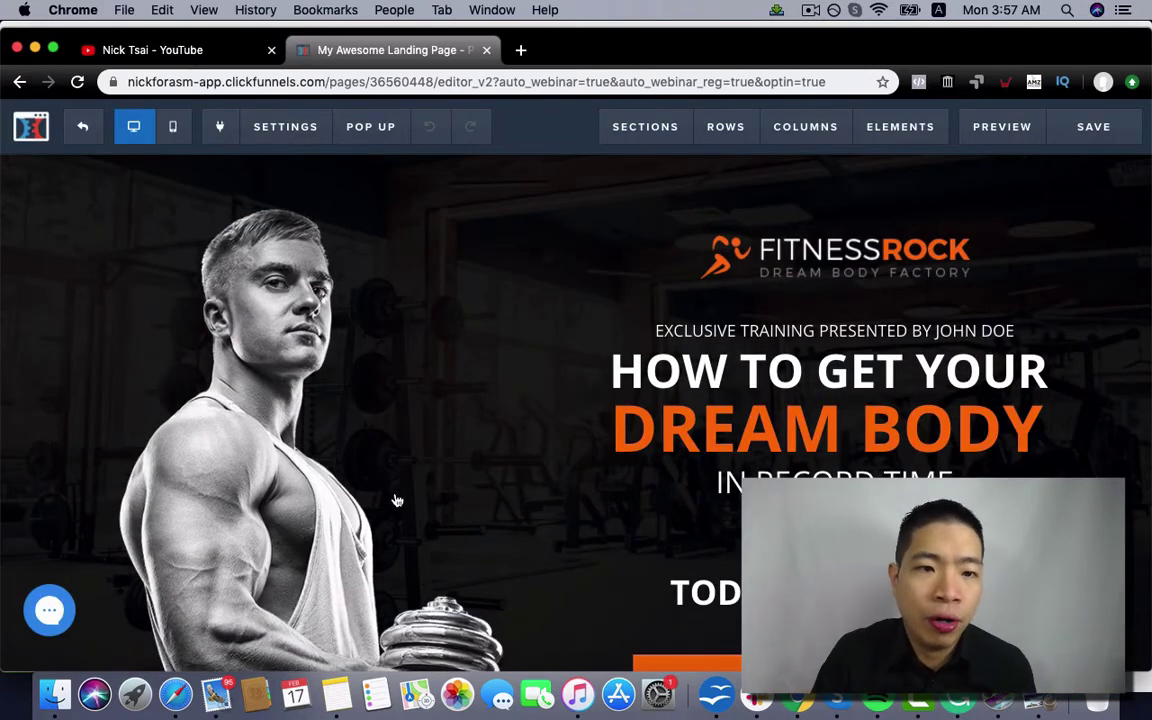
mouse_move(323, 140)
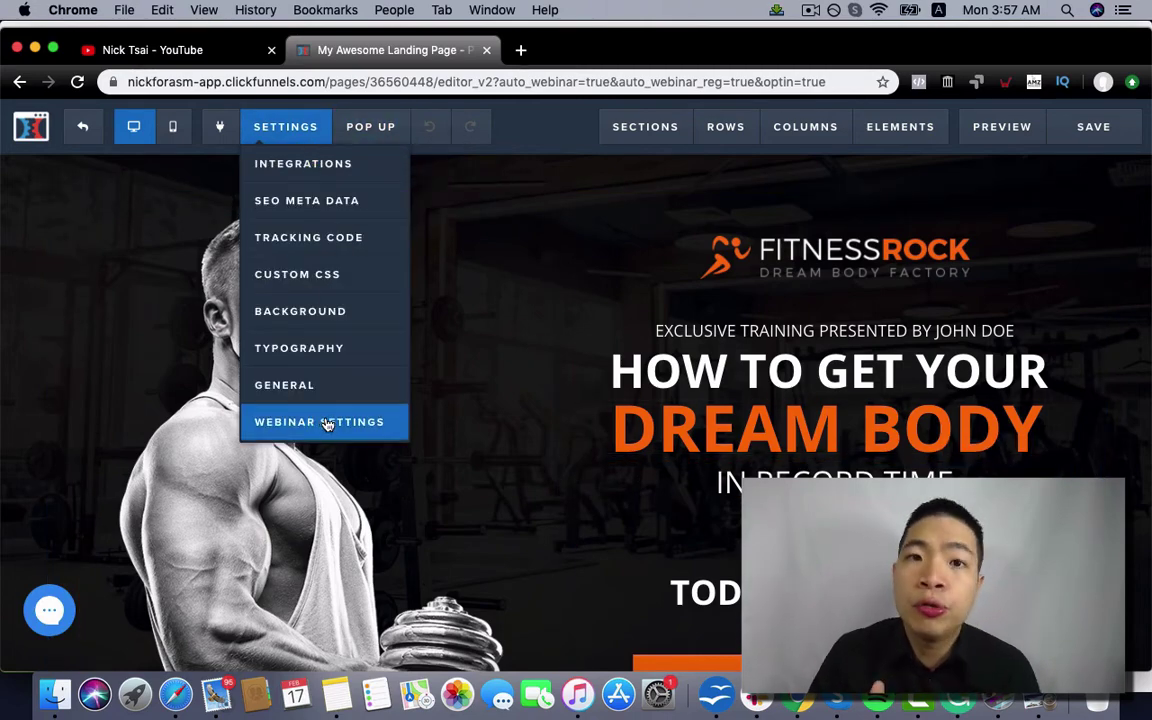
left_click(325, 423)
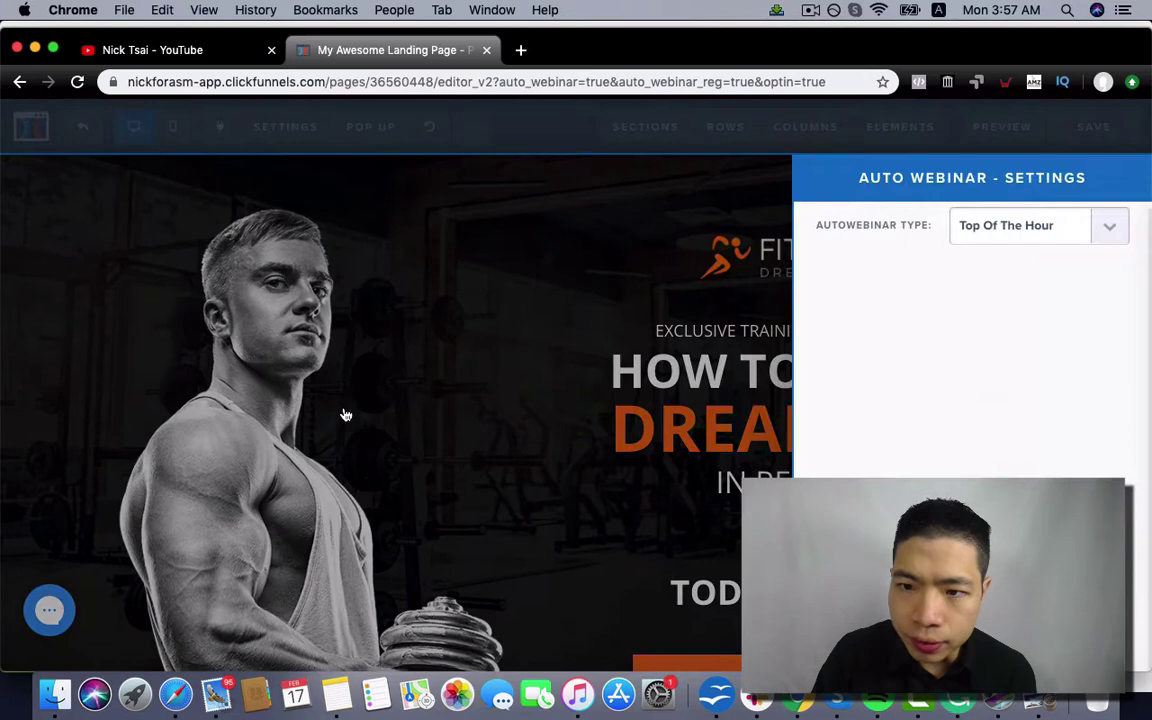
left_click(1024, 238)
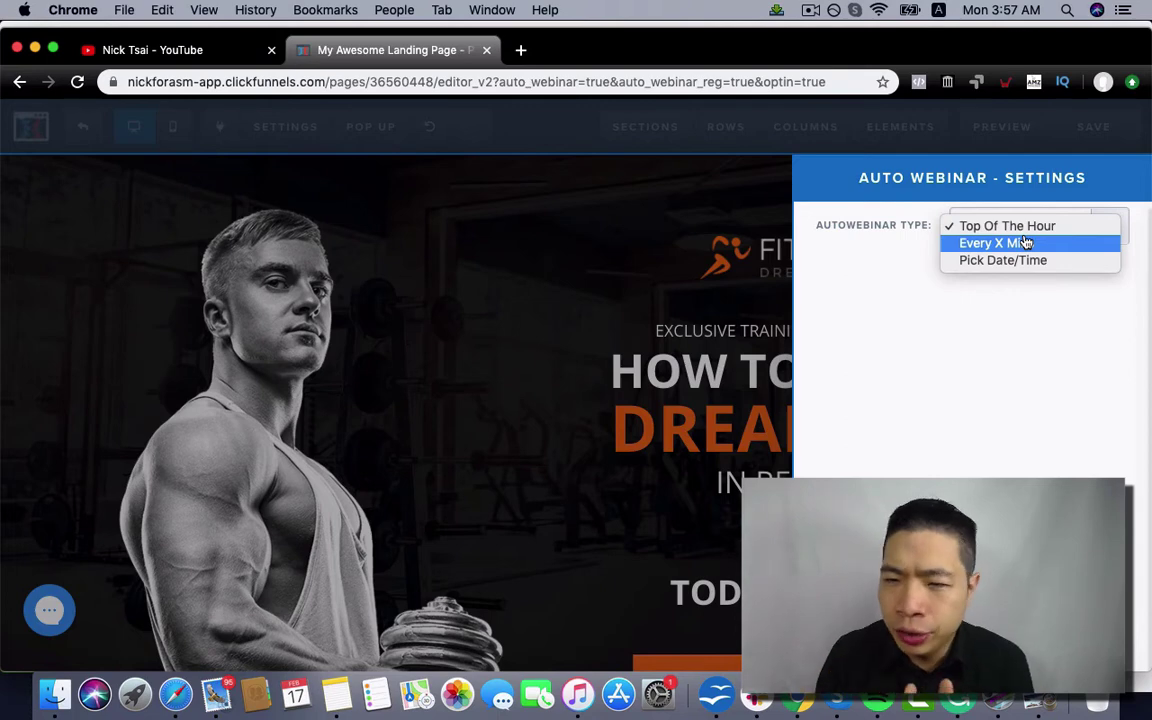
left_click(1034, 246)
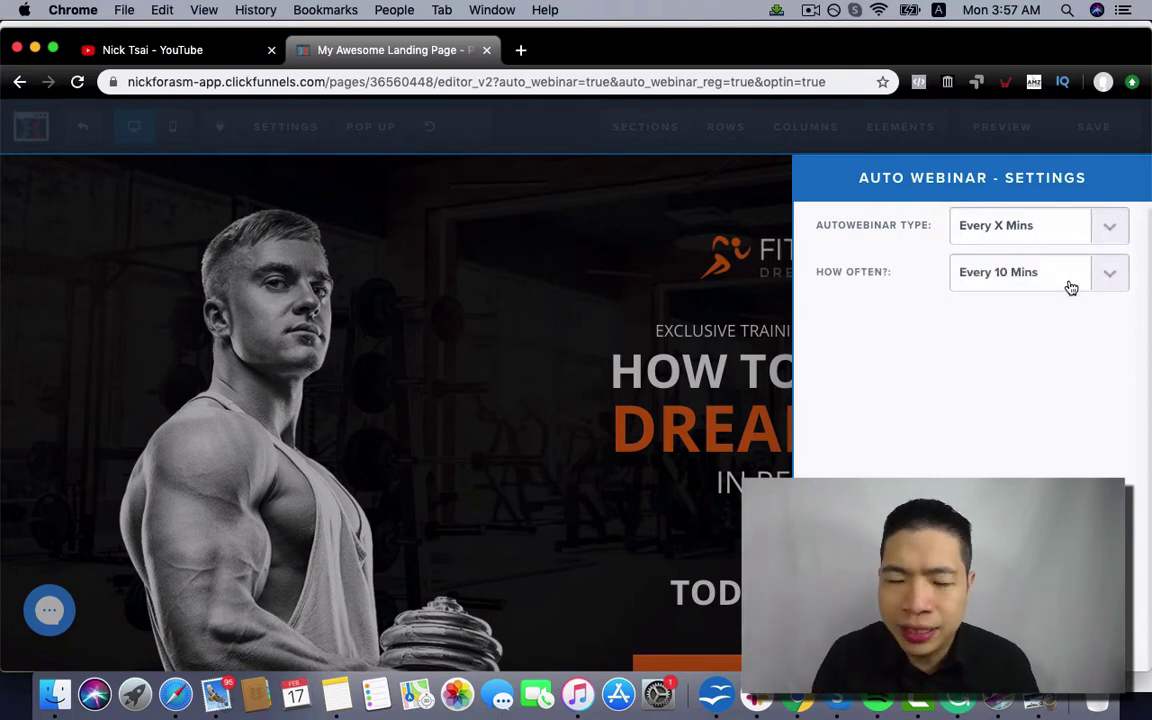
left_click(714, 195)
left_click(1080, 128)
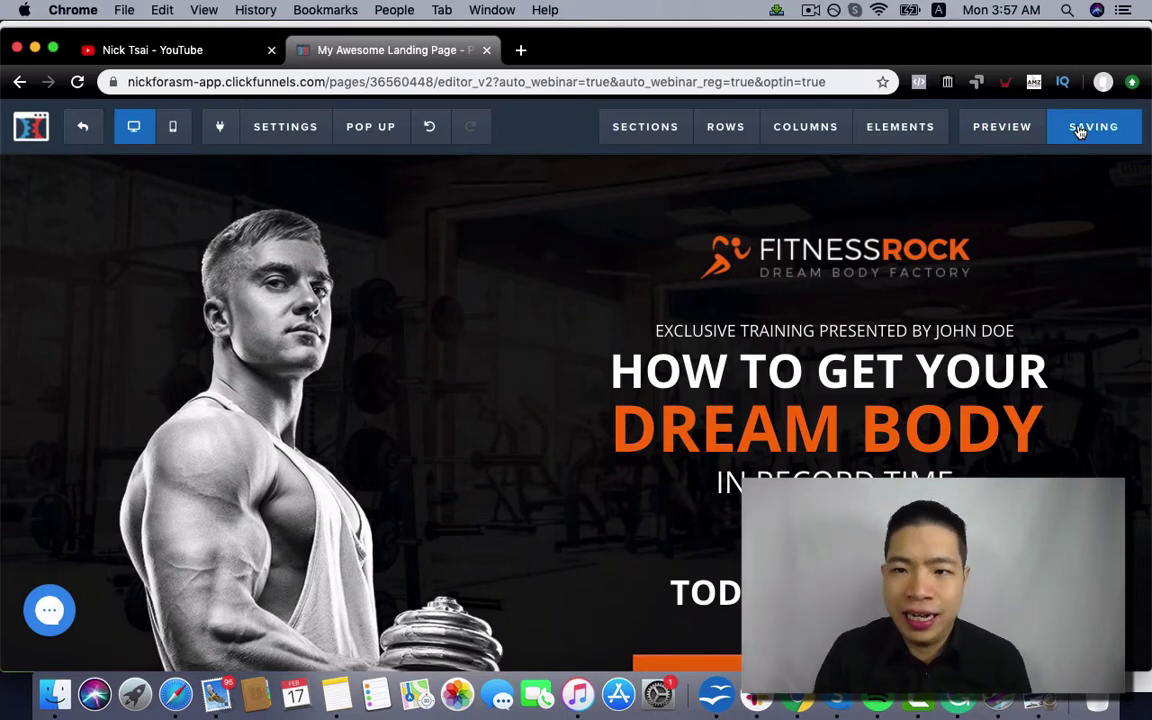
Preview the registration page in a new tab and dismiss its registration popup.
left_click(1017, 130)
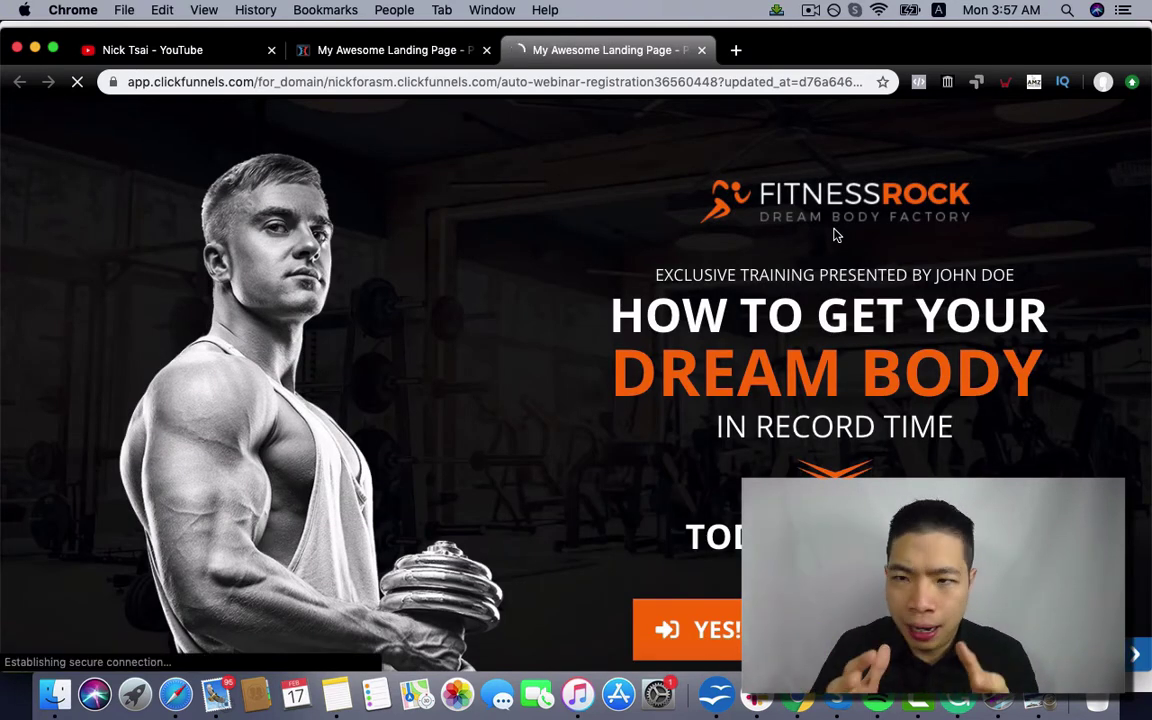
mouse_move(422, 62)
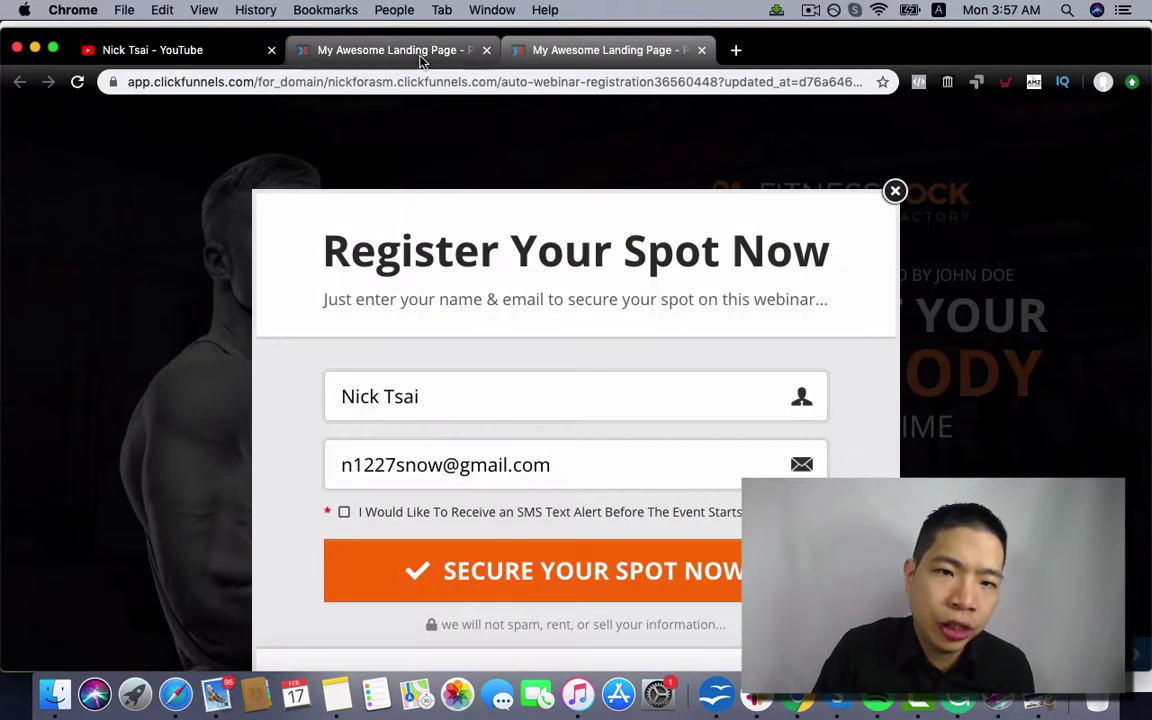
left_click(895, 190)
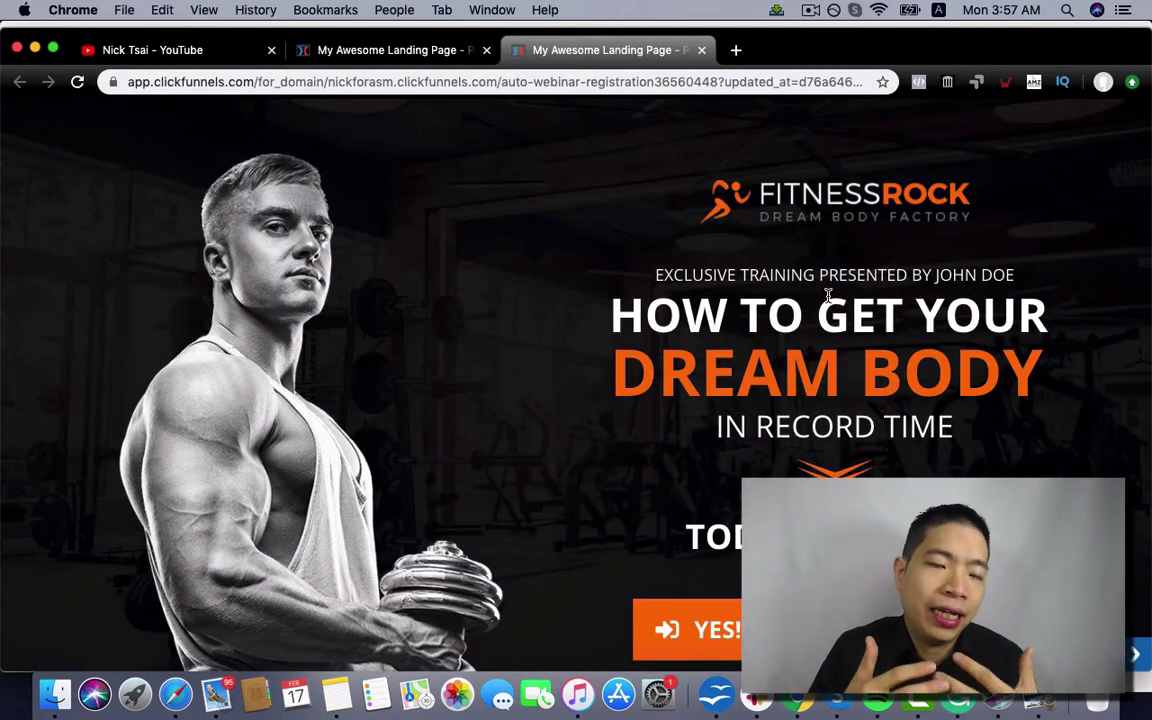
Replace the registration page's hero image with the crossed-arms portrait of a man in a suit.
left_click(391, 50)
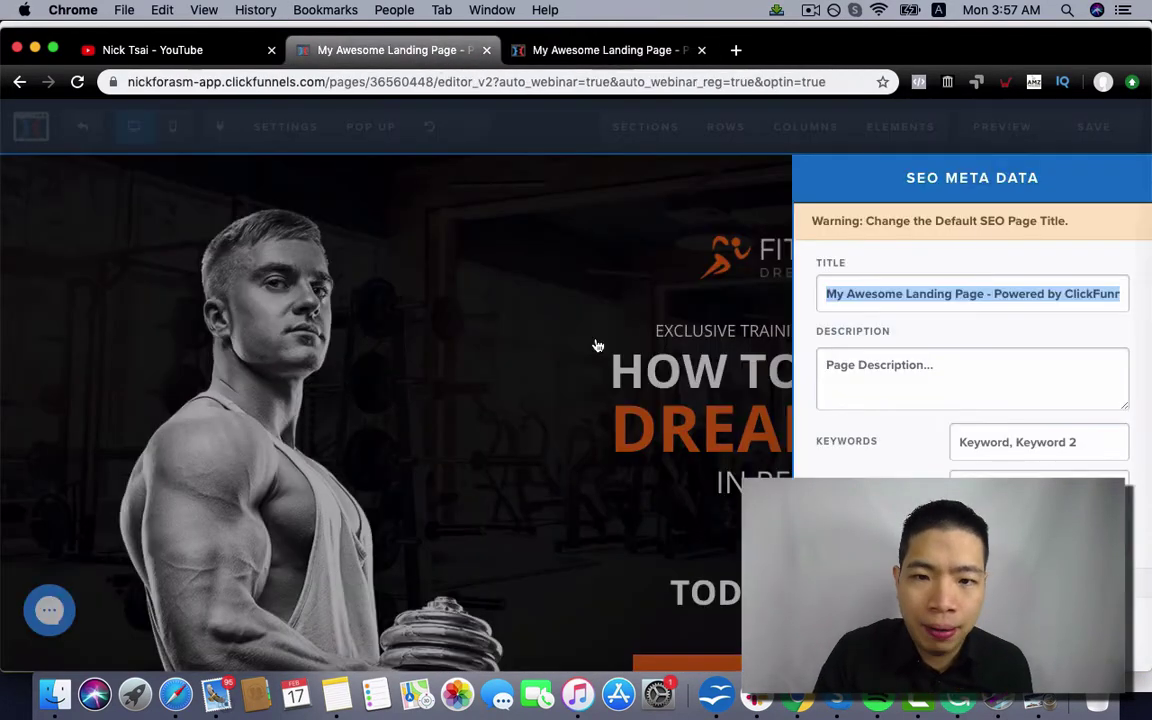
left_click(597, 345)
scroll(597, 343, "down", 2)
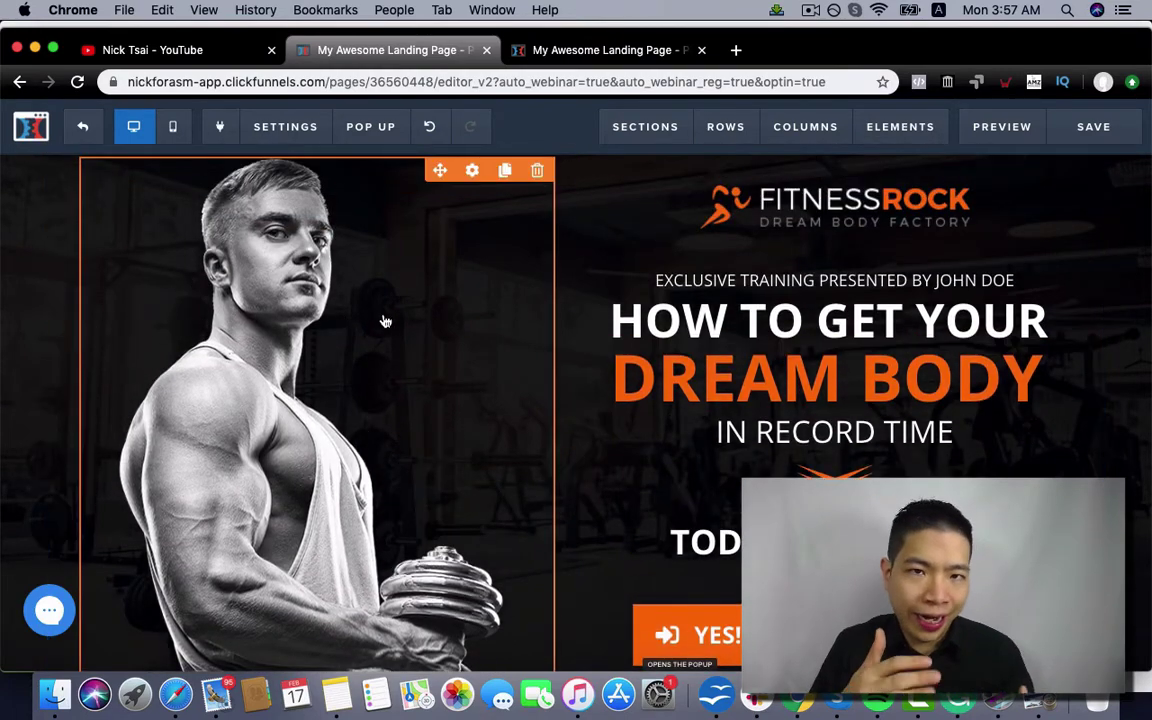
left_click(385, 321)
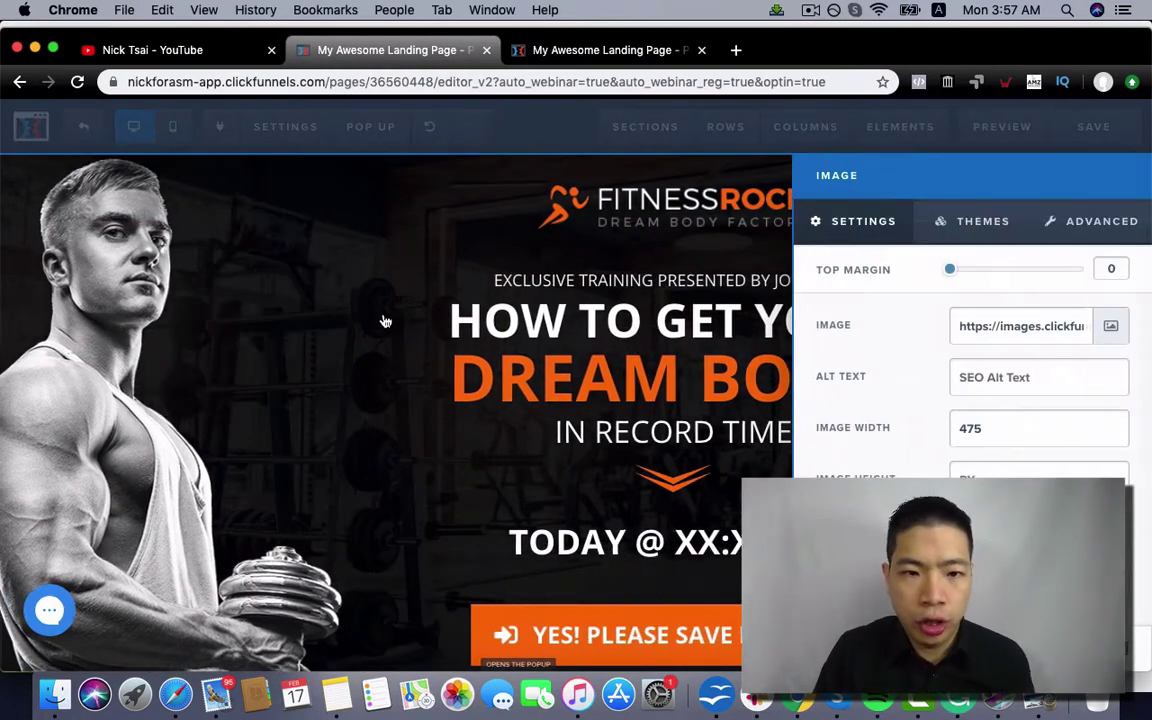
left_click(1112, 327)
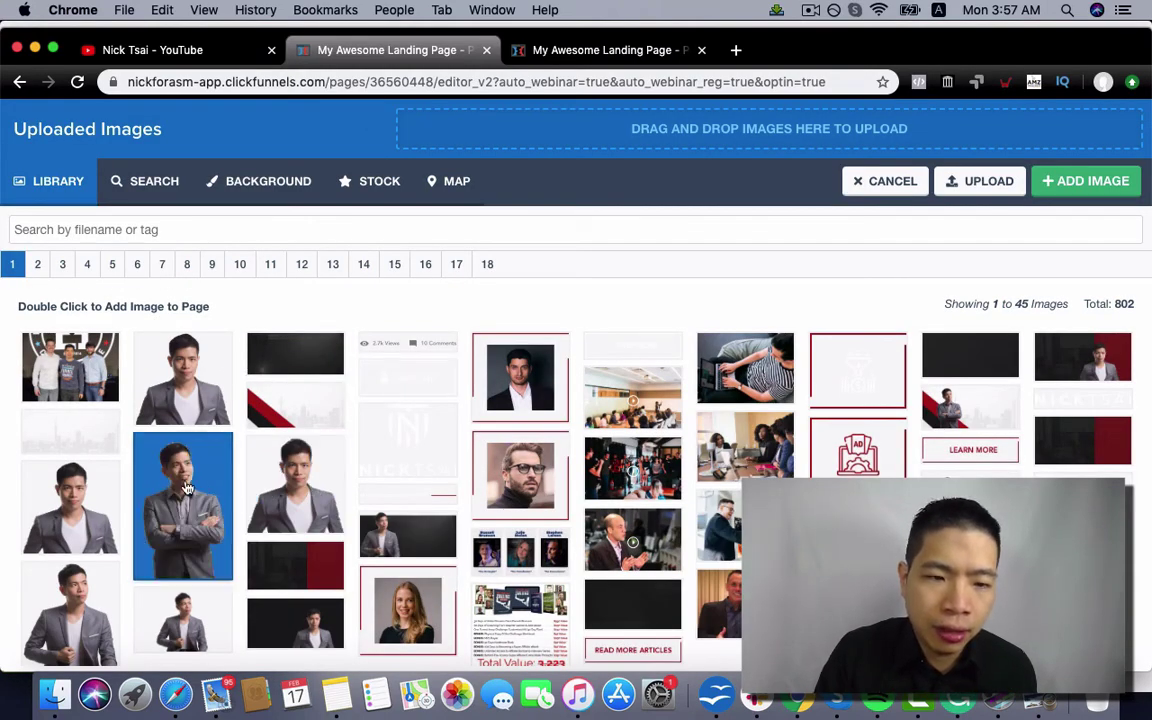
double_click(185, 486)
left_click(233, 470)
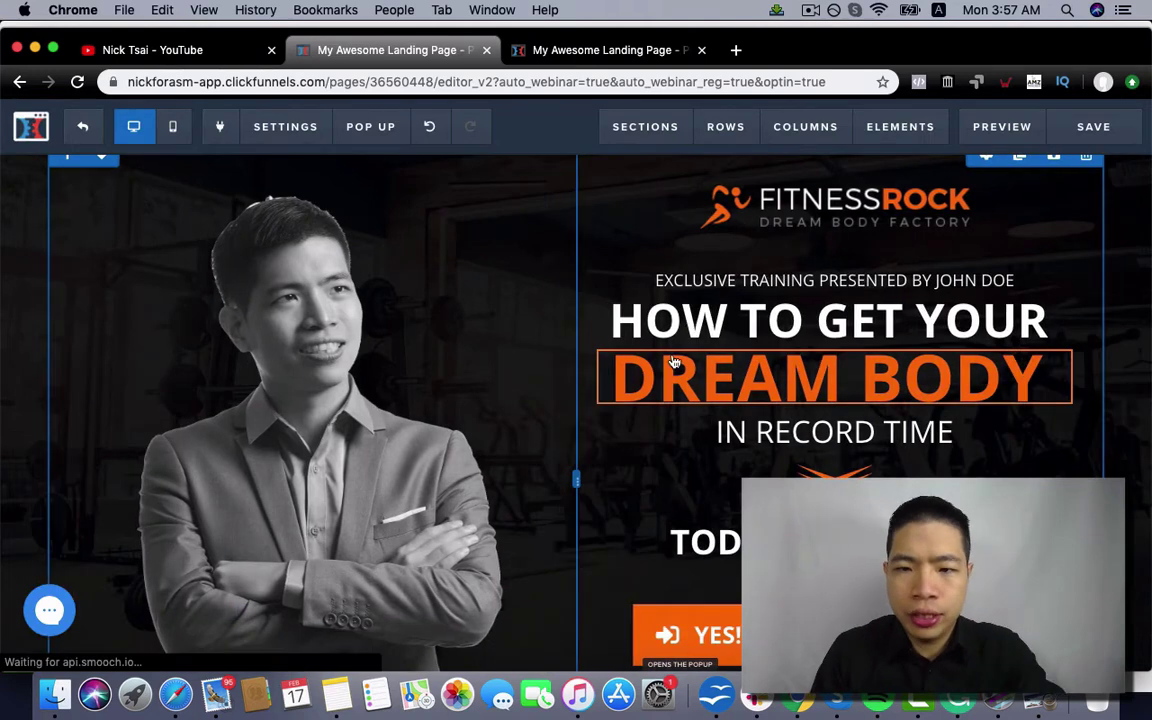
Change the headline to 'How to get your DREAM CAR in record time' and exit the editor.
left_click(843, 378)
left_click_drag(858, 378, 1058, 385)
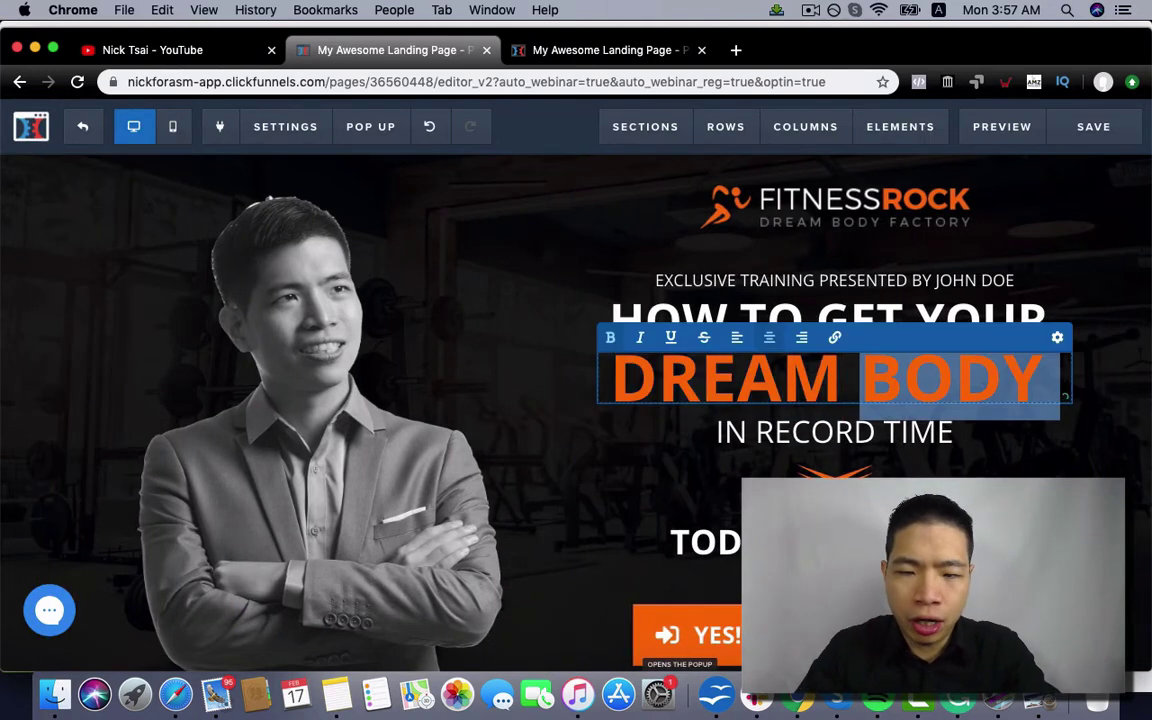
type("CAr")
key("BackSpace")
type("R")
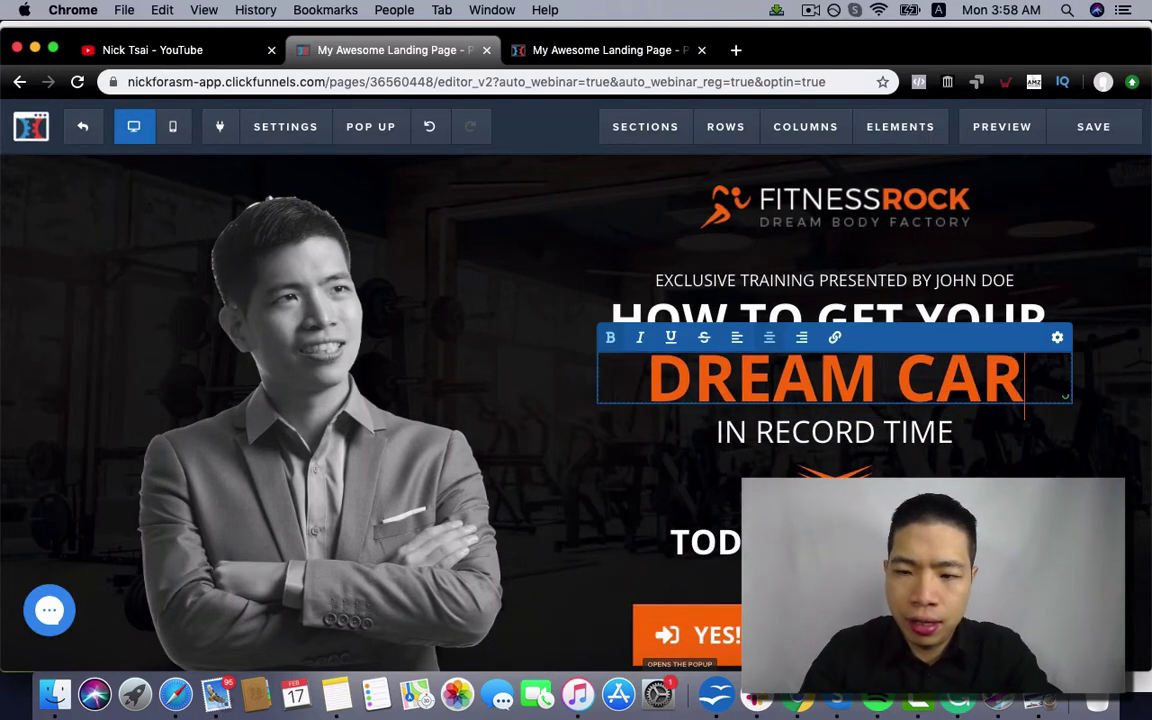
left_click(524, 368)
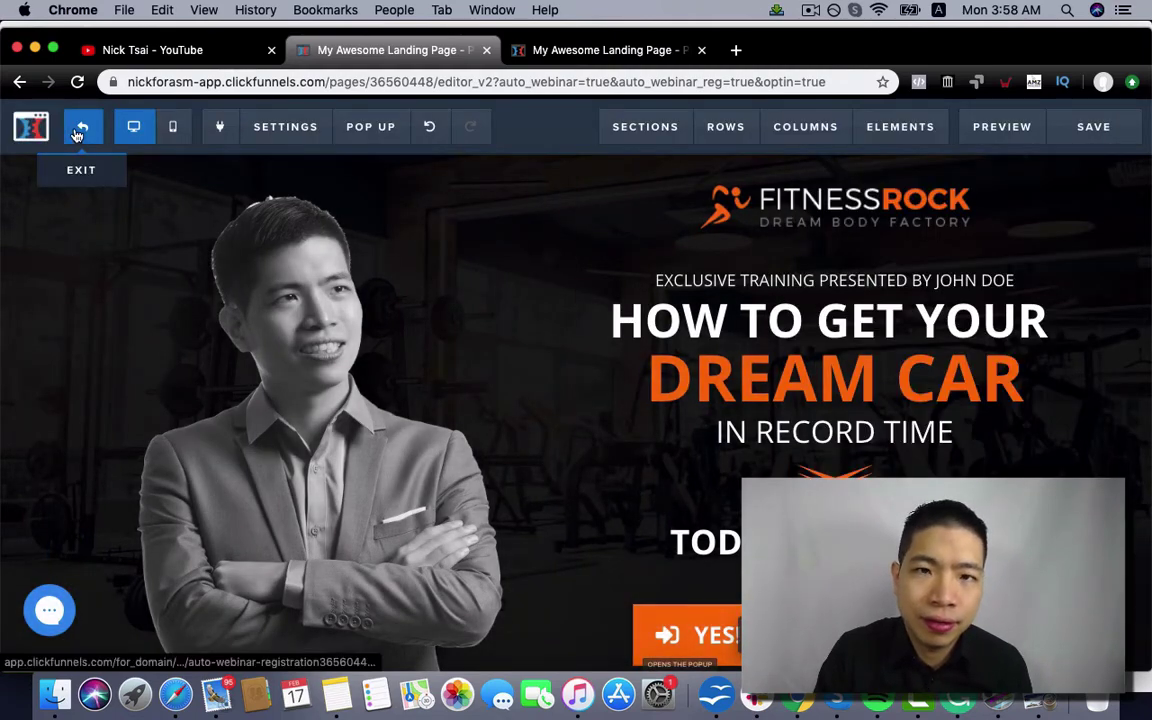
left_click(81, 128)
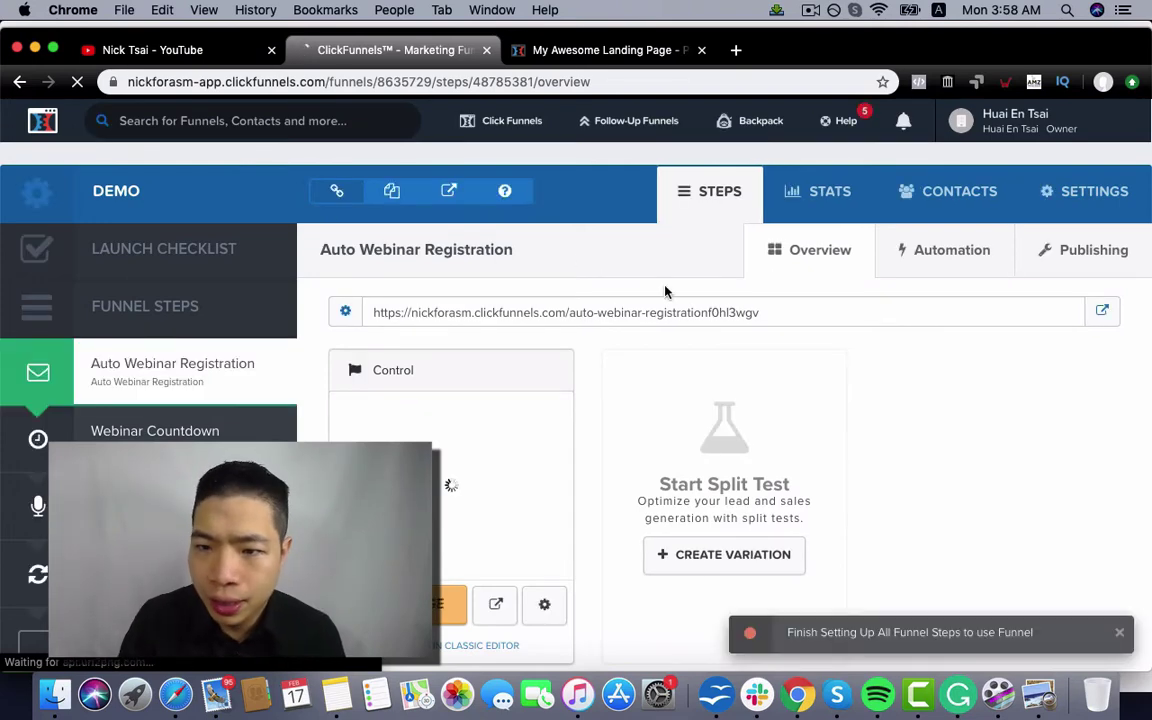
left_click(974, 259)
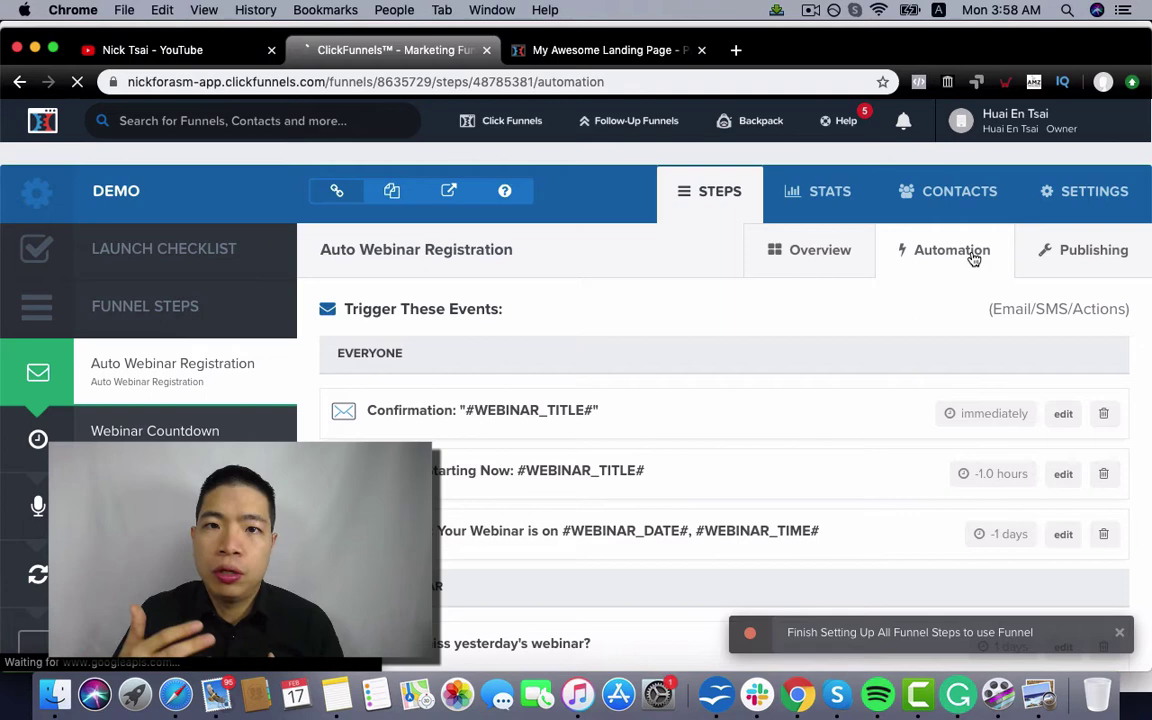
left_click(1062, 414)
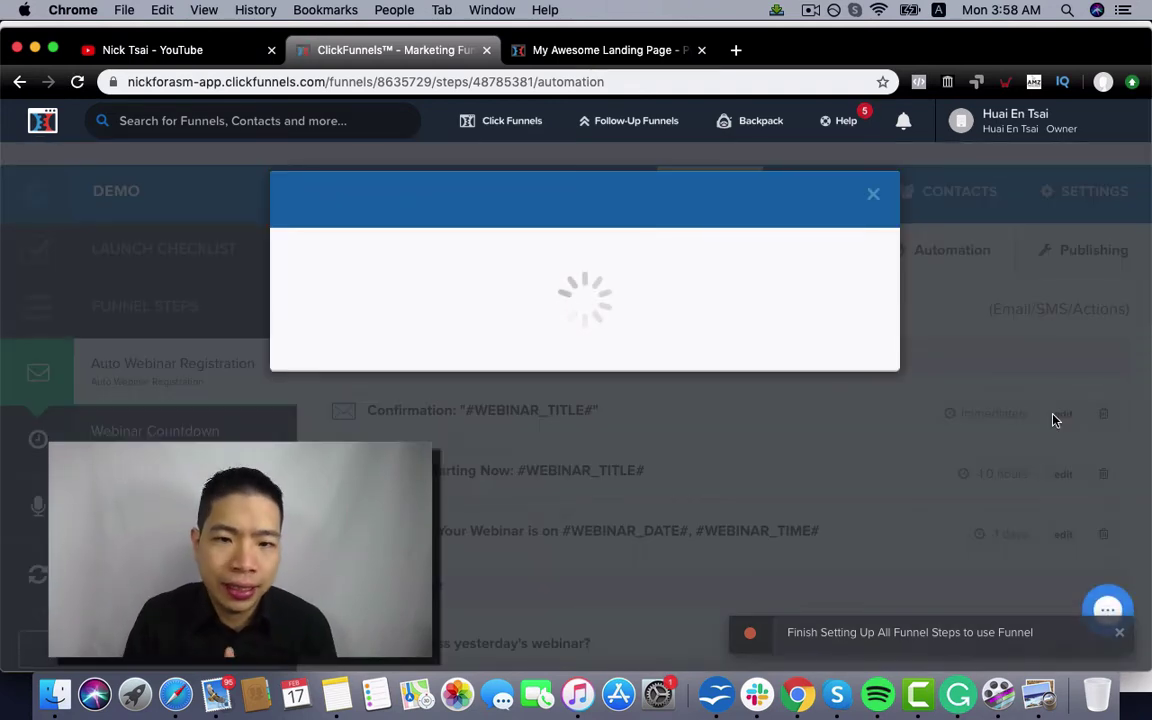
scroll(808, 356, "down", 5)
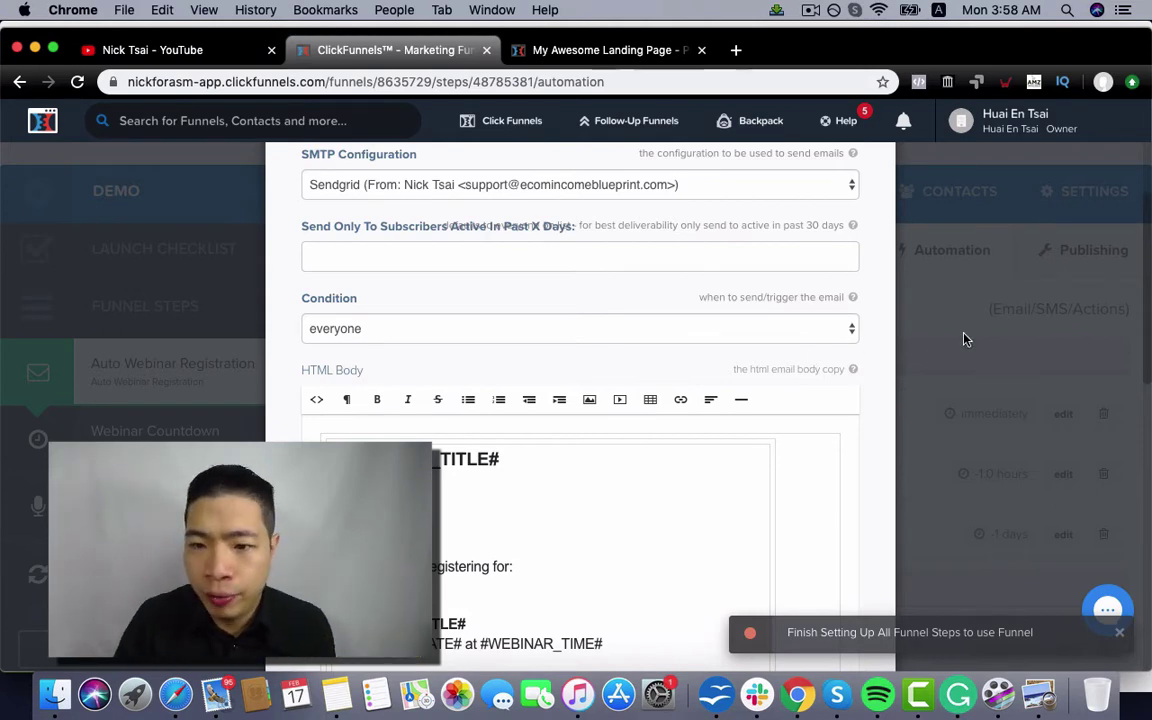
scroll(941, 319, "up", 3)
scroll(887, 183, "up", 3)
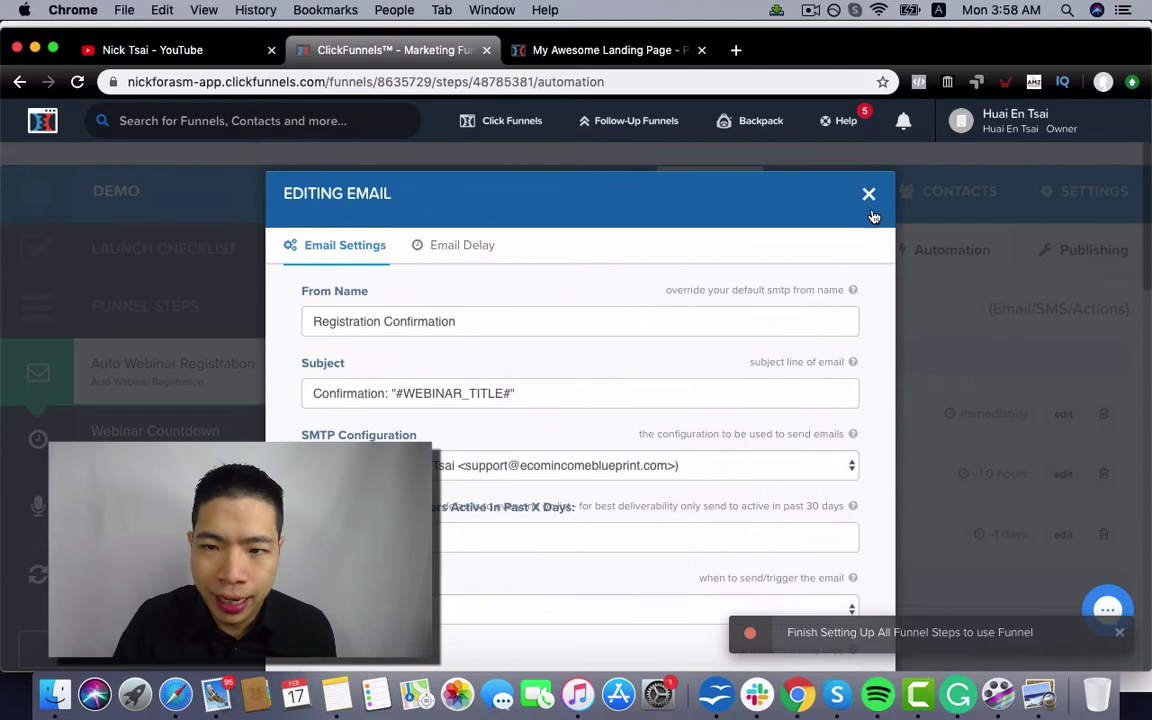
left_click(866, 193)
scroll(841, 357, "down", 3)
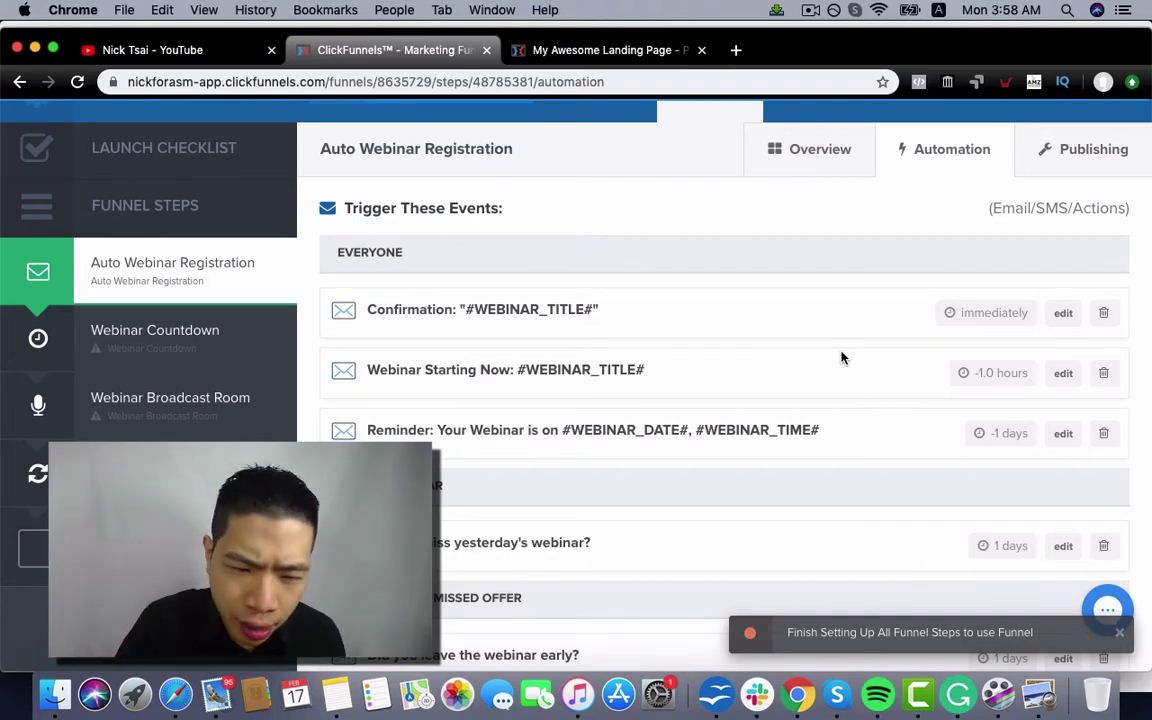
scroll(841, 357, "down", 3)
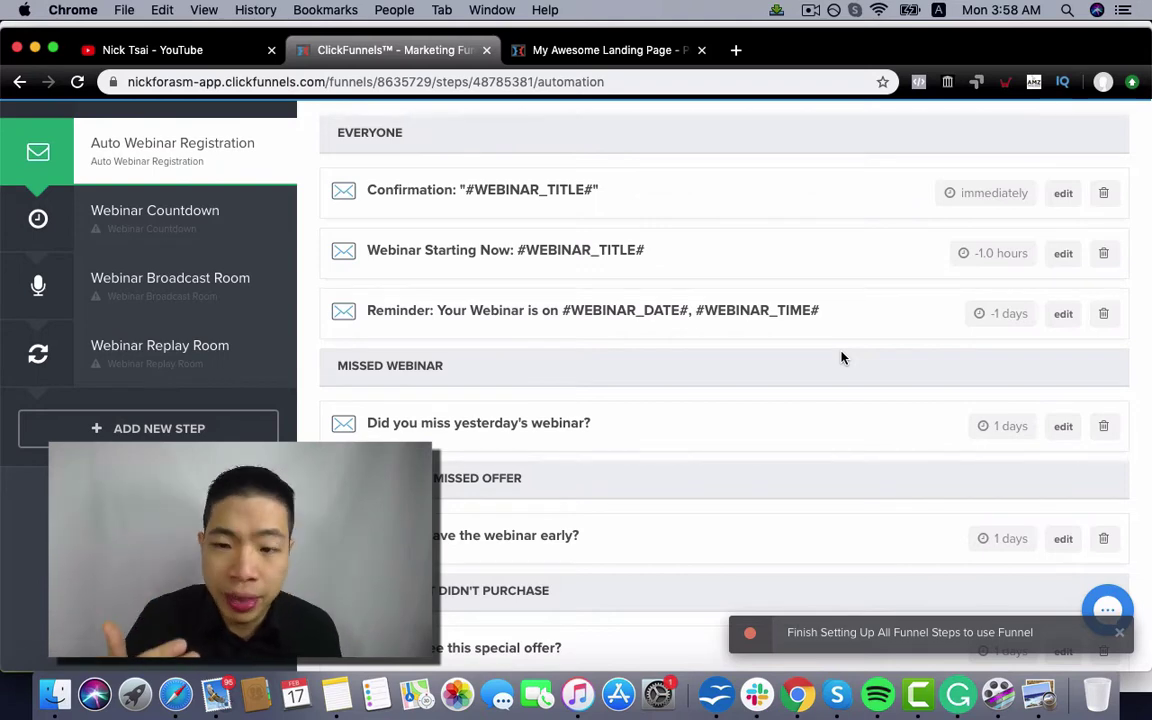
scroll(841, 357, "down", 3)
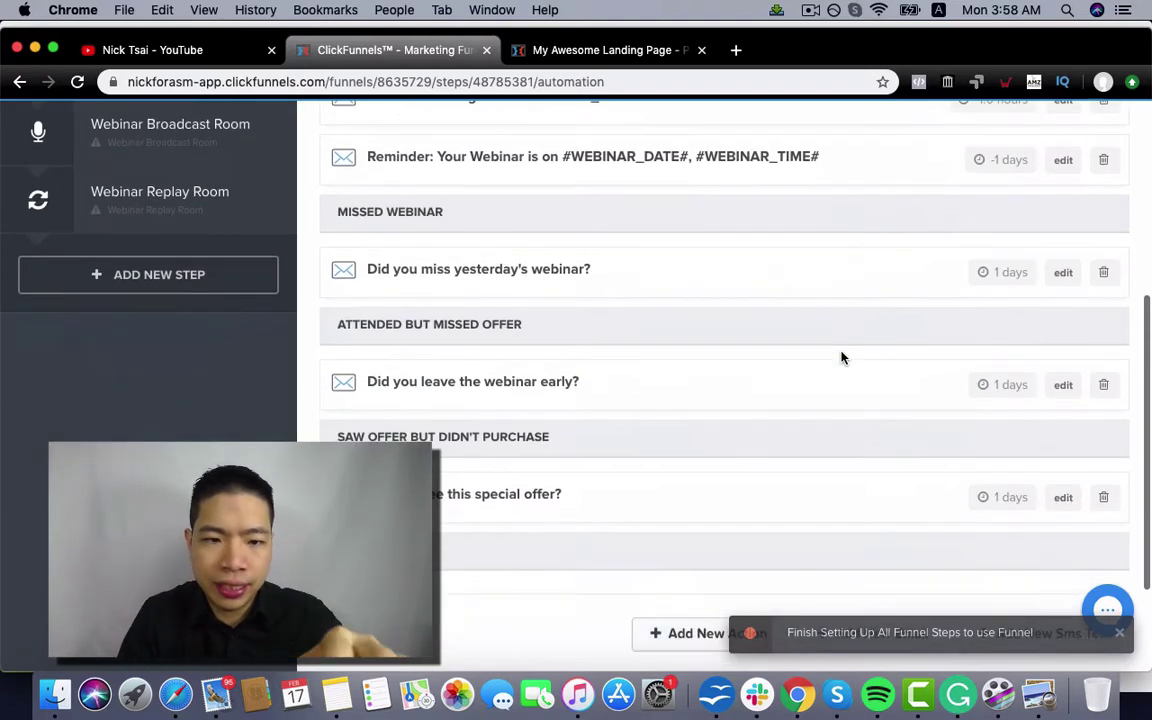
scroll(841, 357, "up", 1)
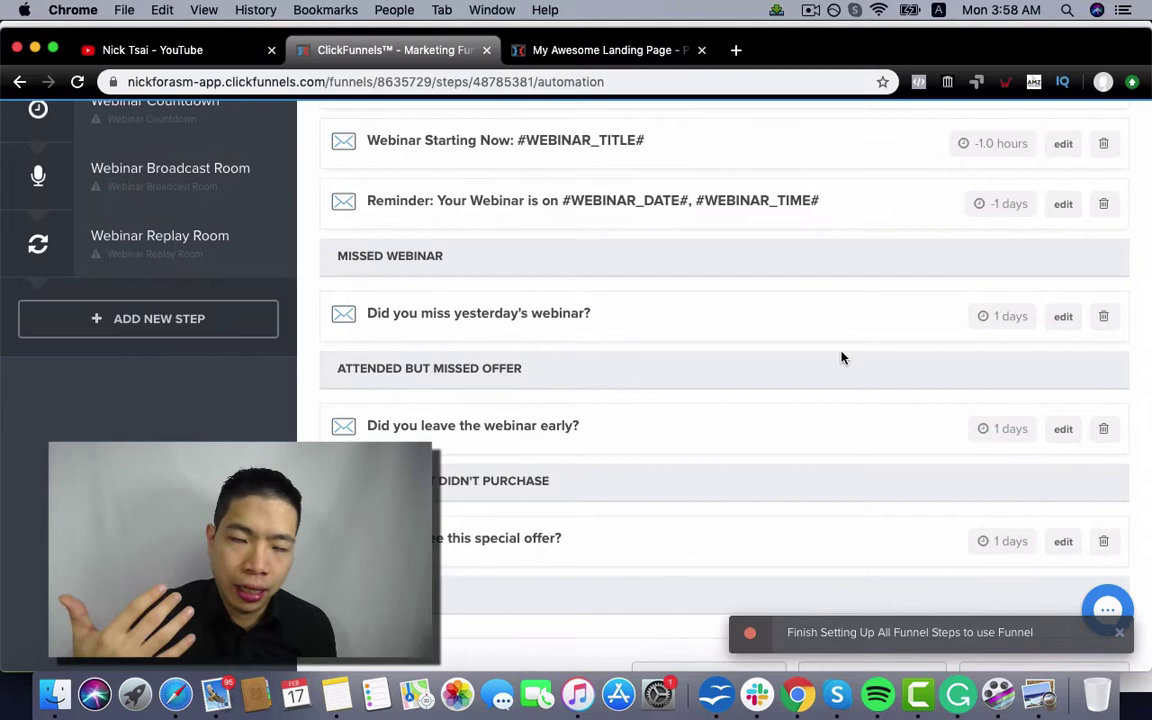
left_click(1063, 317)
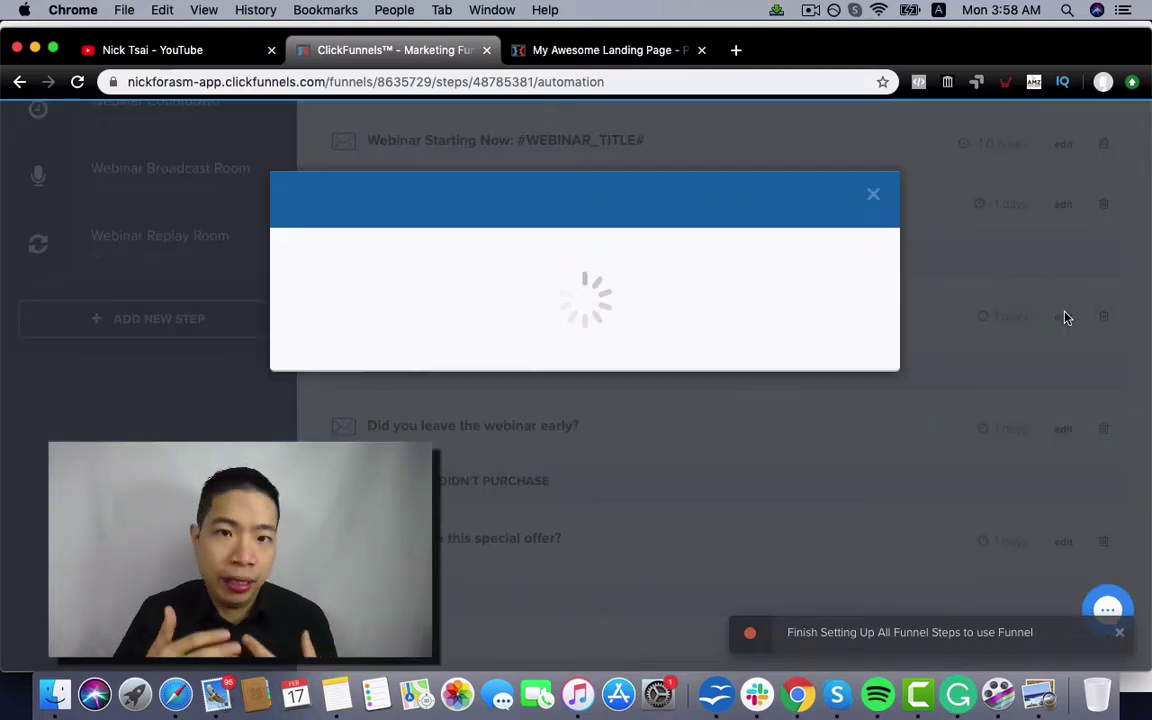
scroll(719, 336, "down", 8)
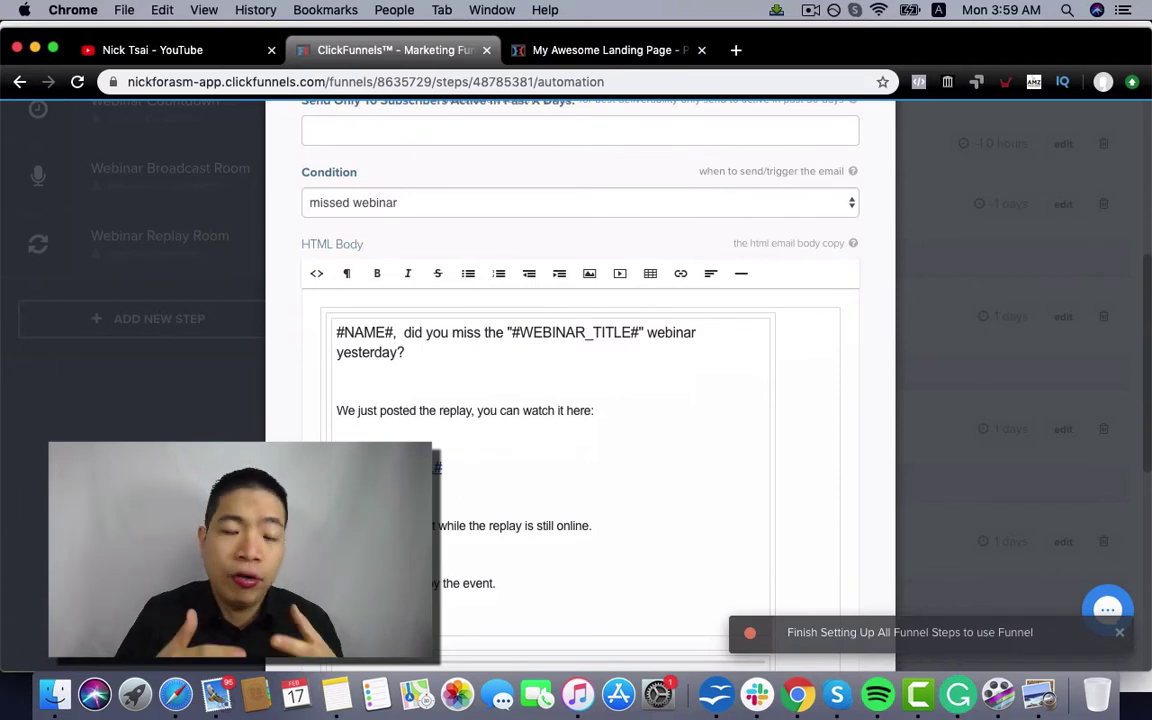
scroll(864, 221, "up", 8)
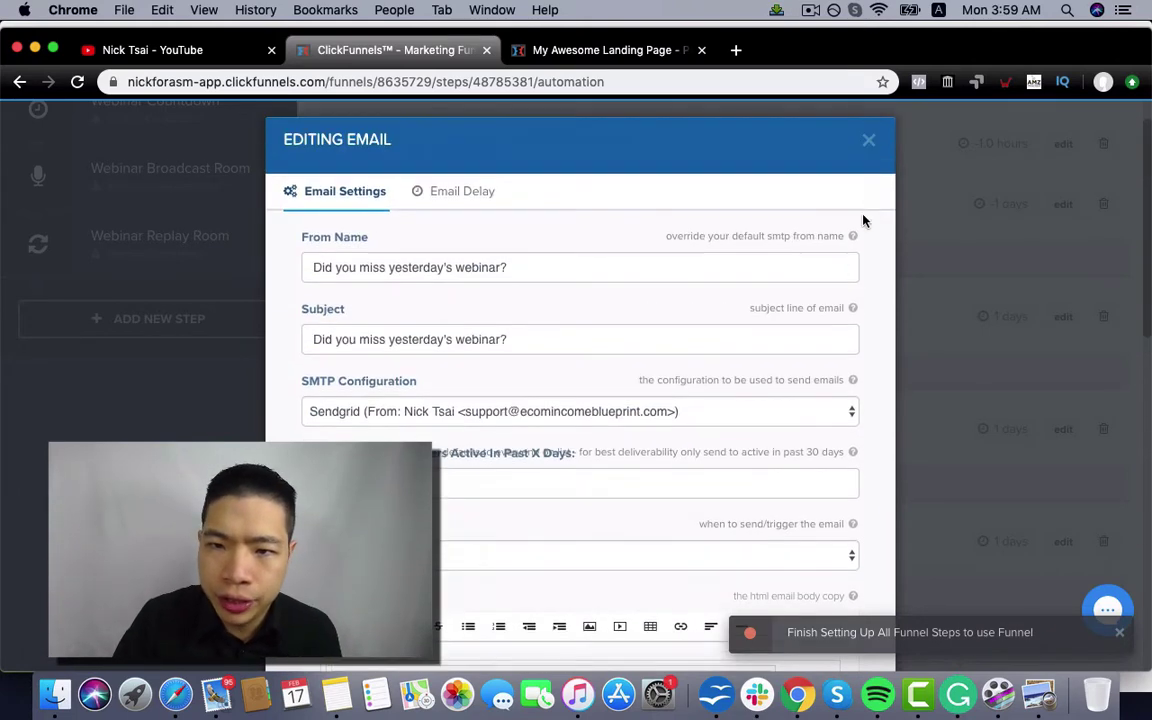
left_click(868, 142)
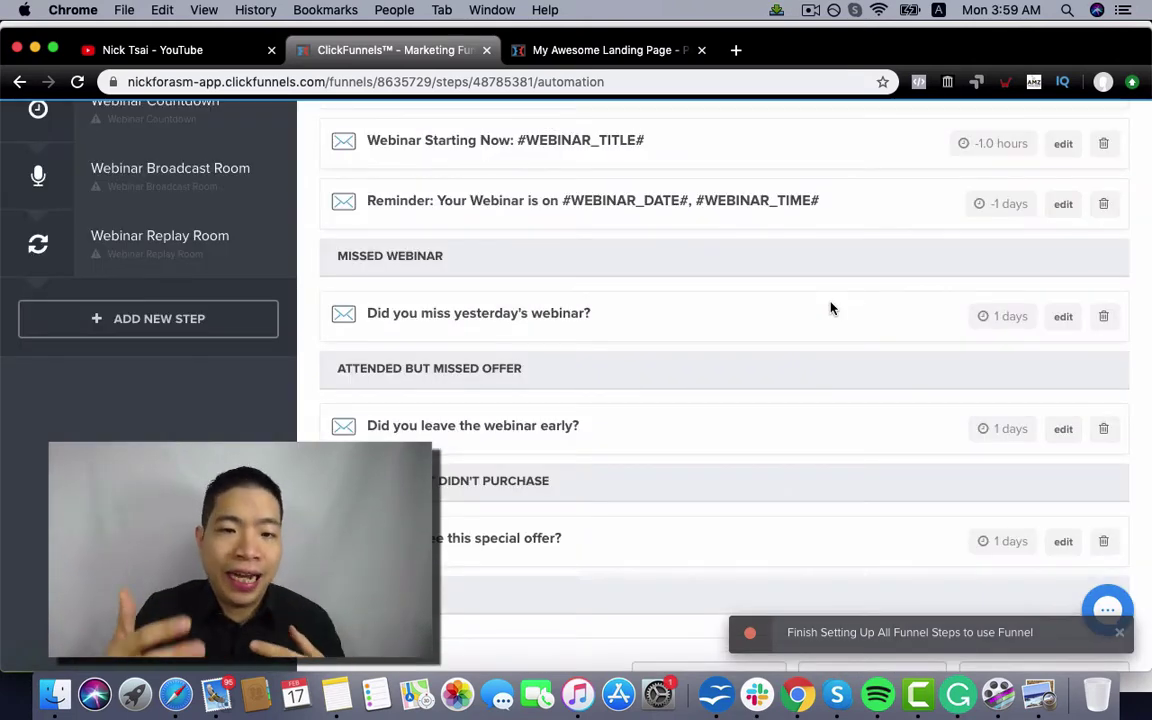
scroll(830, 308, "up", 3)
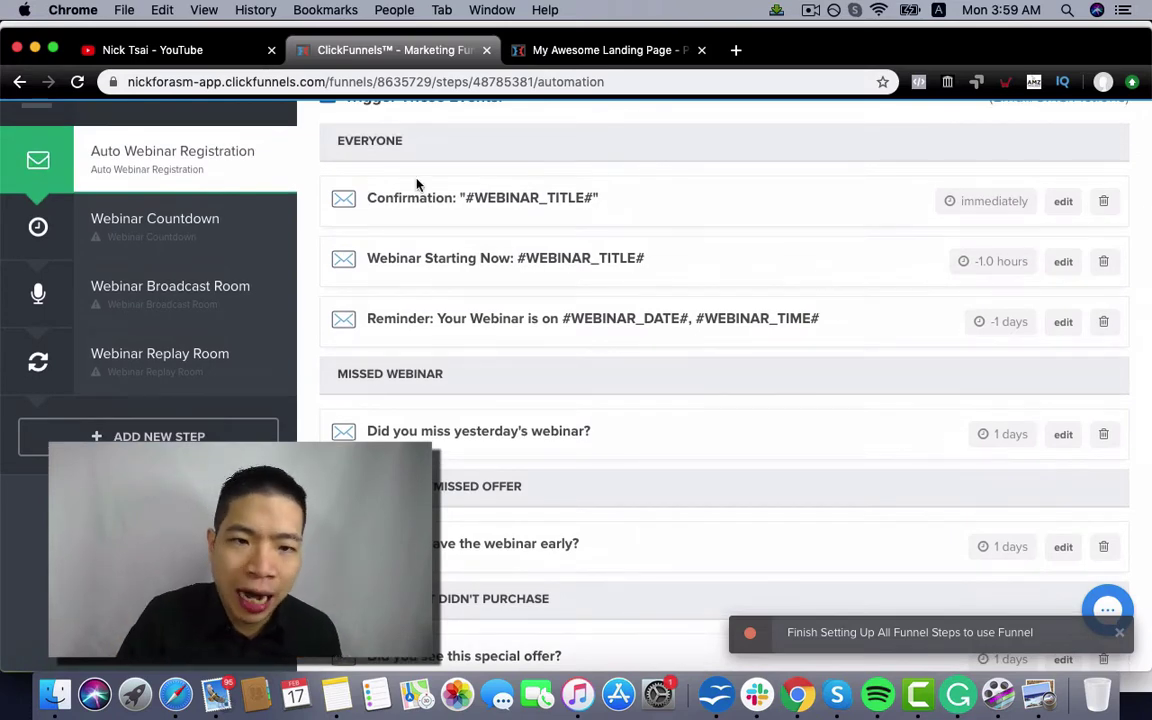
Apply the first Thank You template to the Webinar Countdown step and check its video settings.
left_click(238, 243)
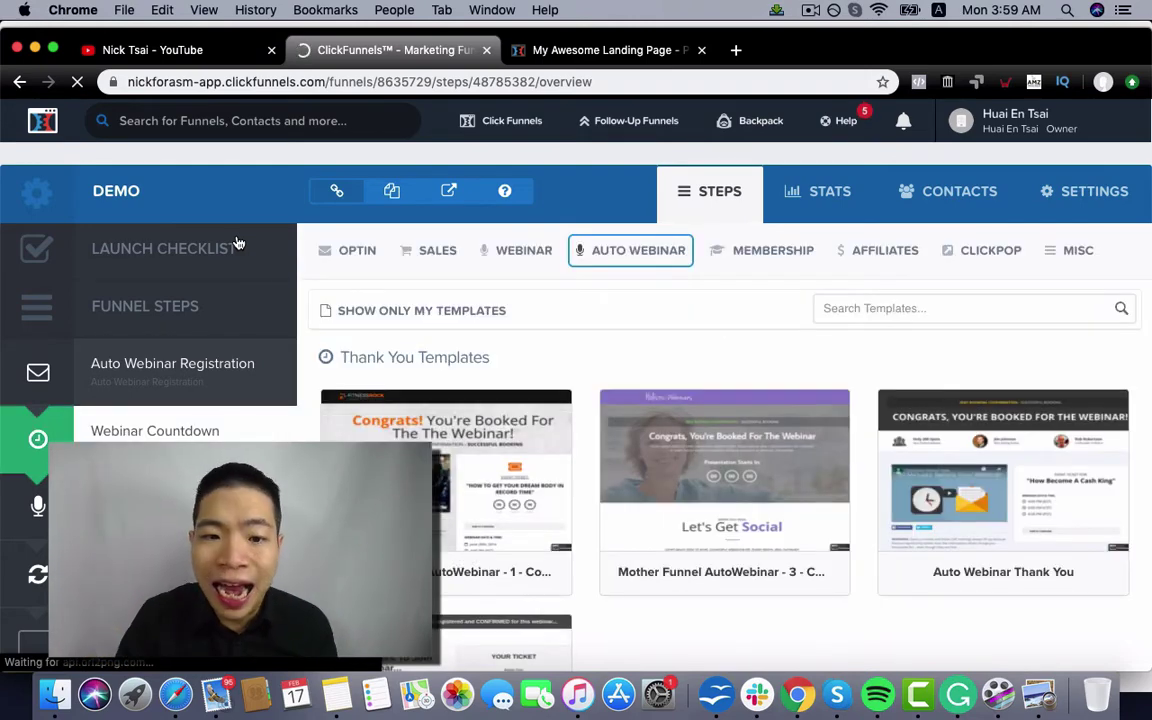
left_click(455, 453)
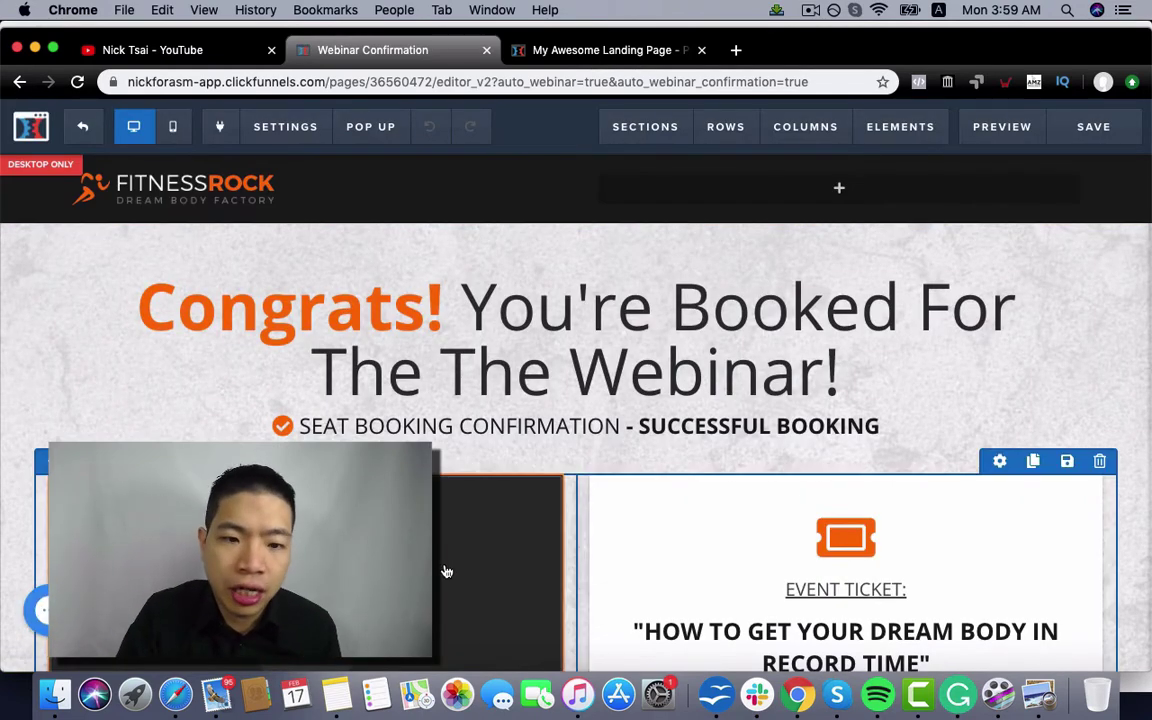
scroll(447, 560, "down", 5)
scroll(400, 470, "up", 3)
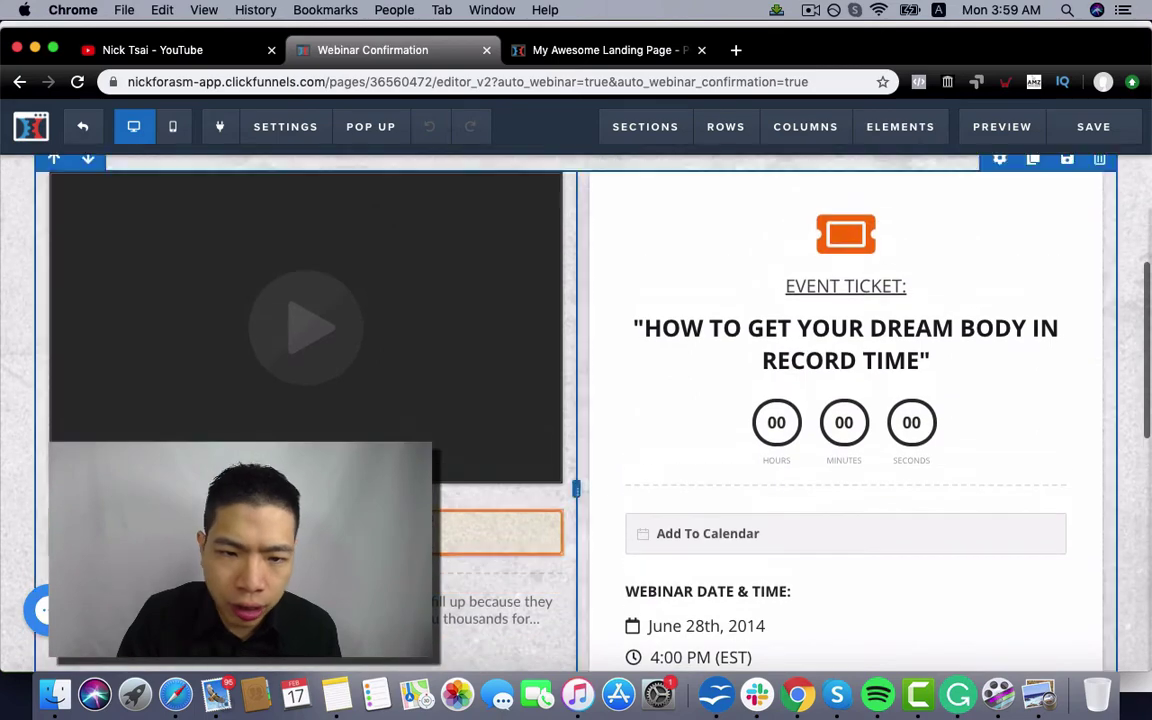
left_click(395, 390)
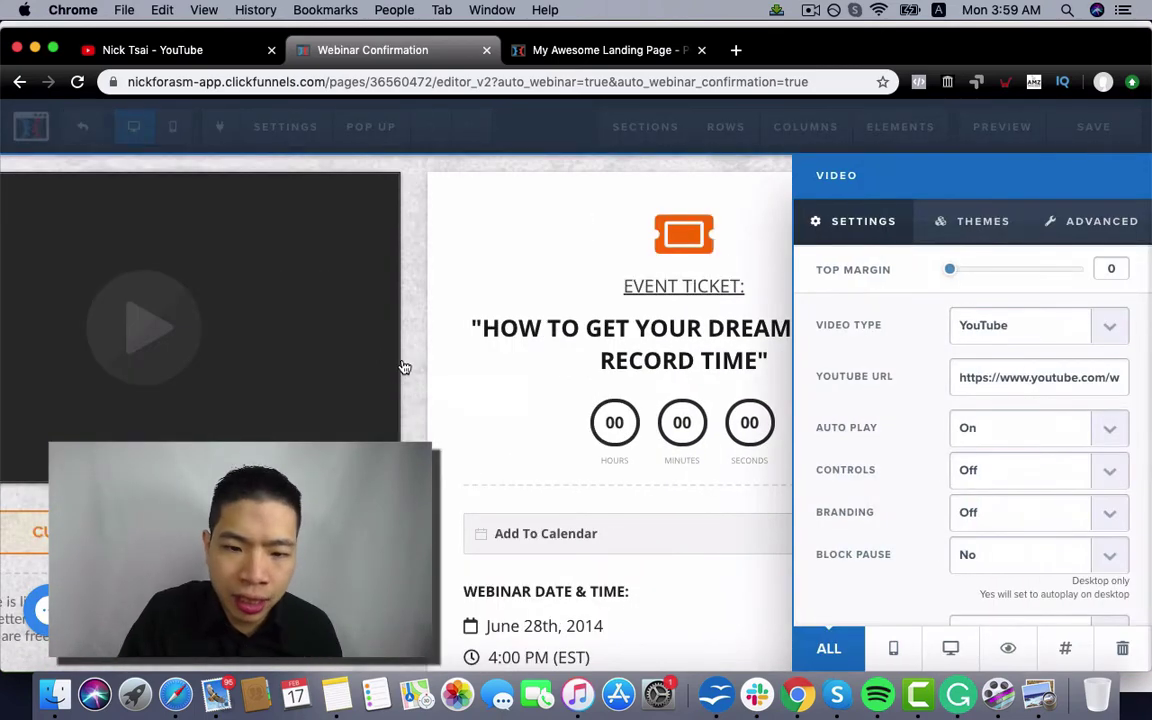
left_click(404, 367)
Save the 'Congrats! You're Booked For The Webinar' confirmation page and exit the editor.
scroll(404, 367, "down", 5)
scroll(404, 370, "up", 10)
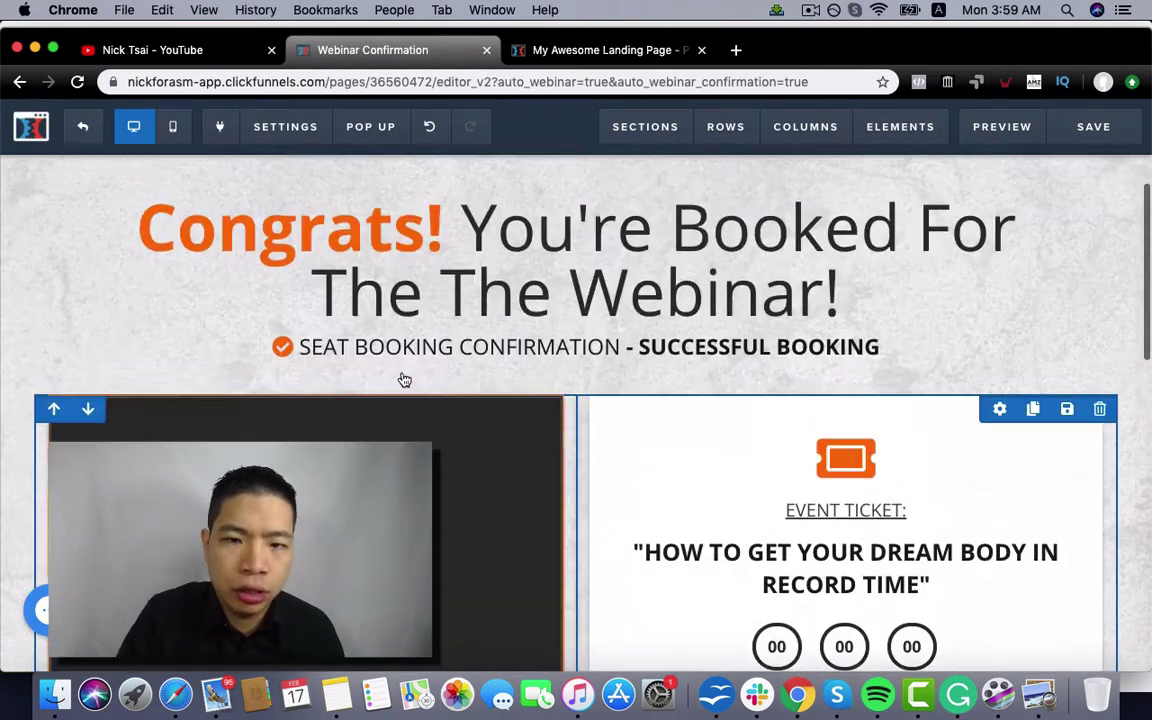
scroll(404, 380, "up", 3)
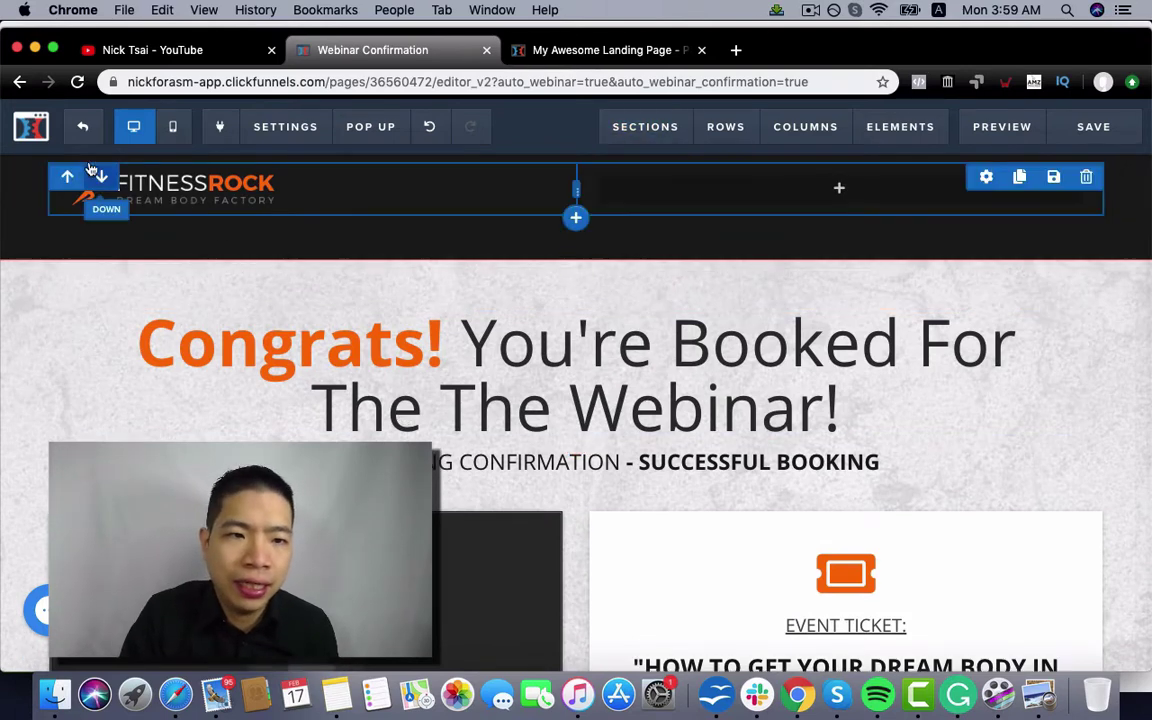
left_click(88, 130)
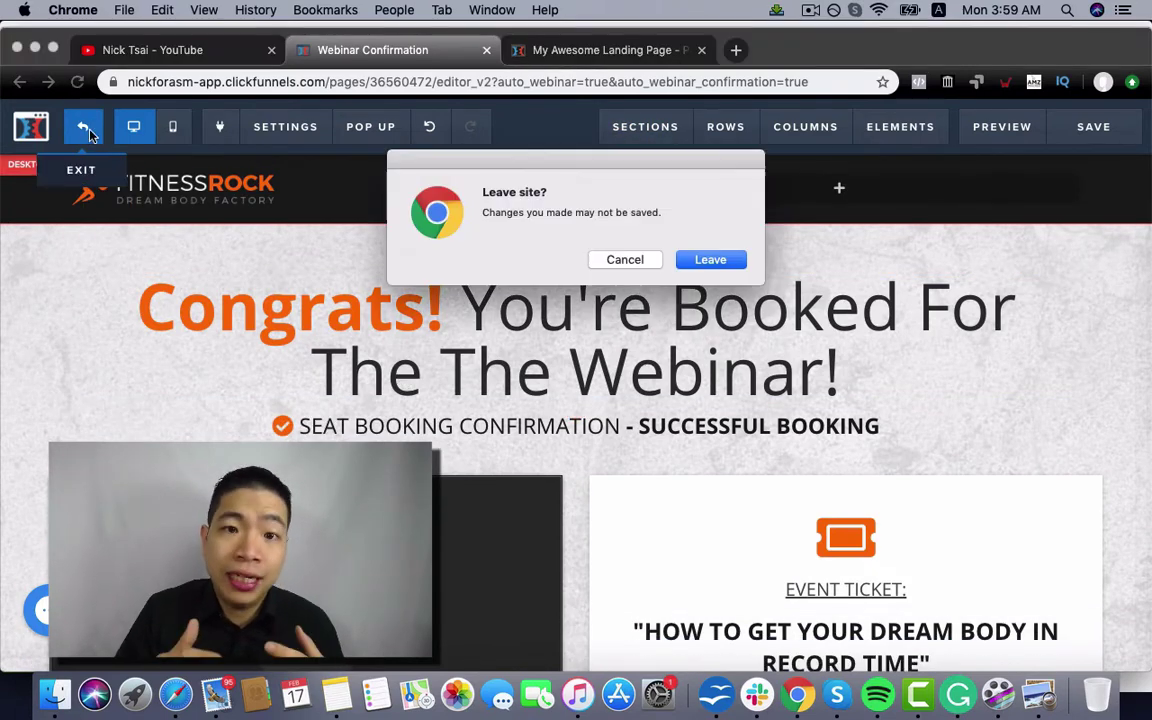
left_click(633, 262)
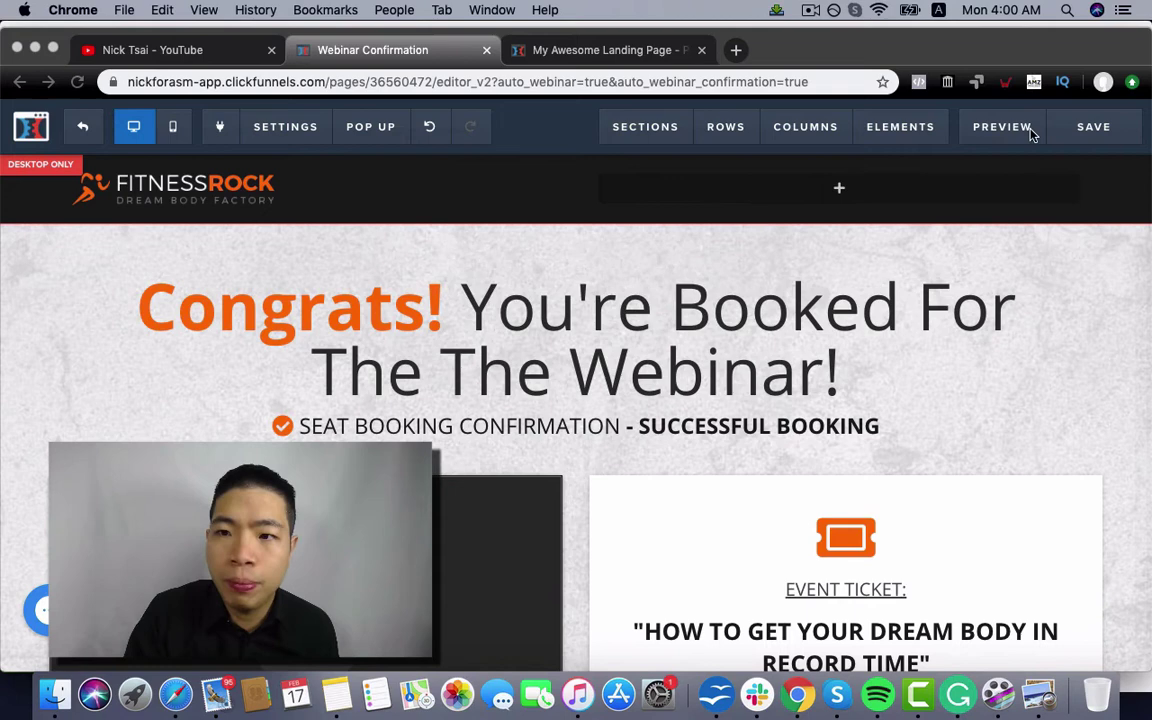
left_click(1090, 127)
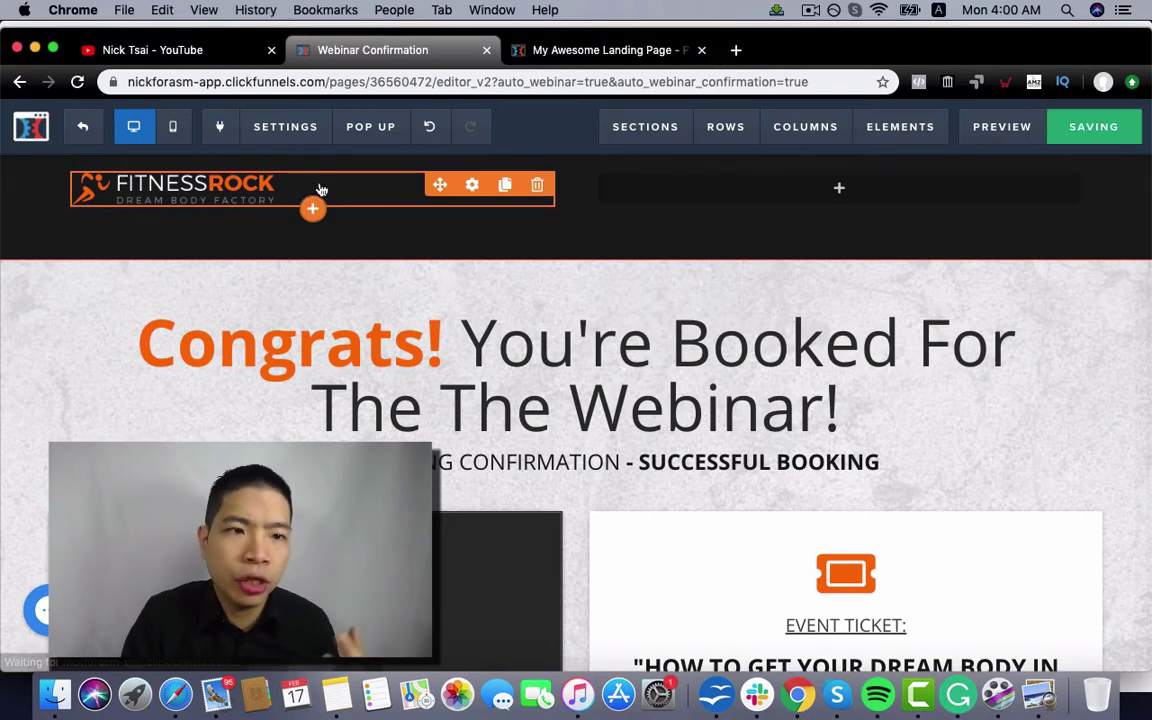
left_click(83, 141)
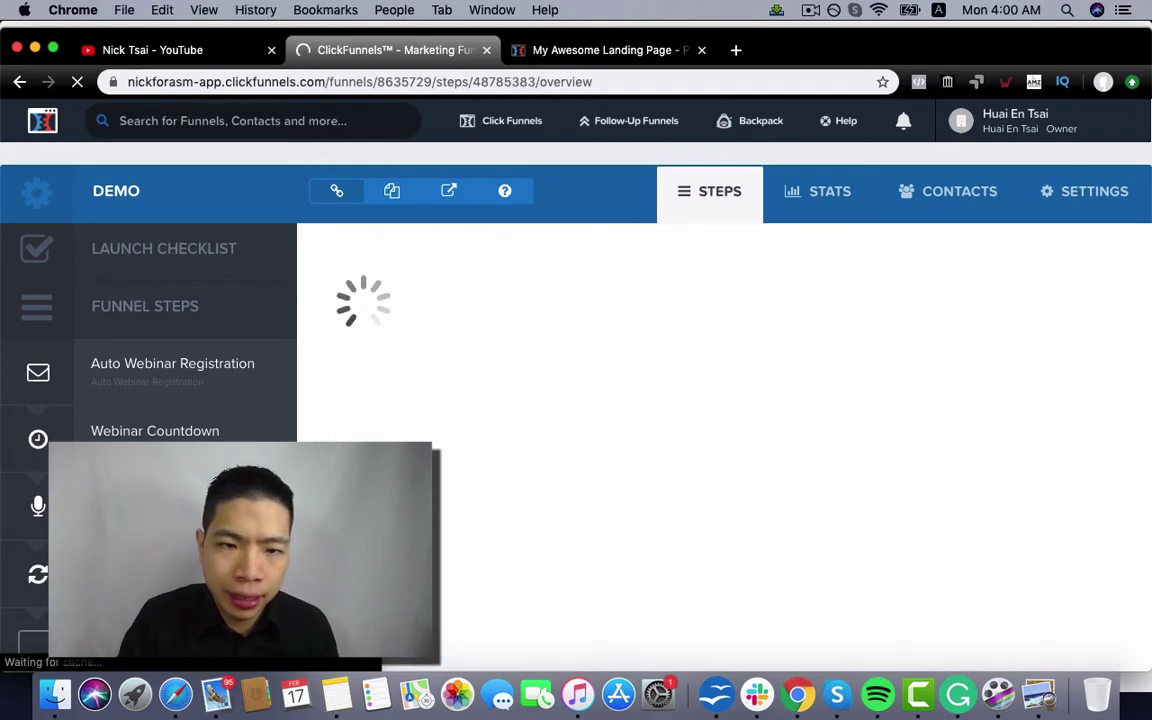
Apply the Webinar Broadcast Page template to the Webinar Broadcast Room step.
scroll(440, 508, "down", 1)
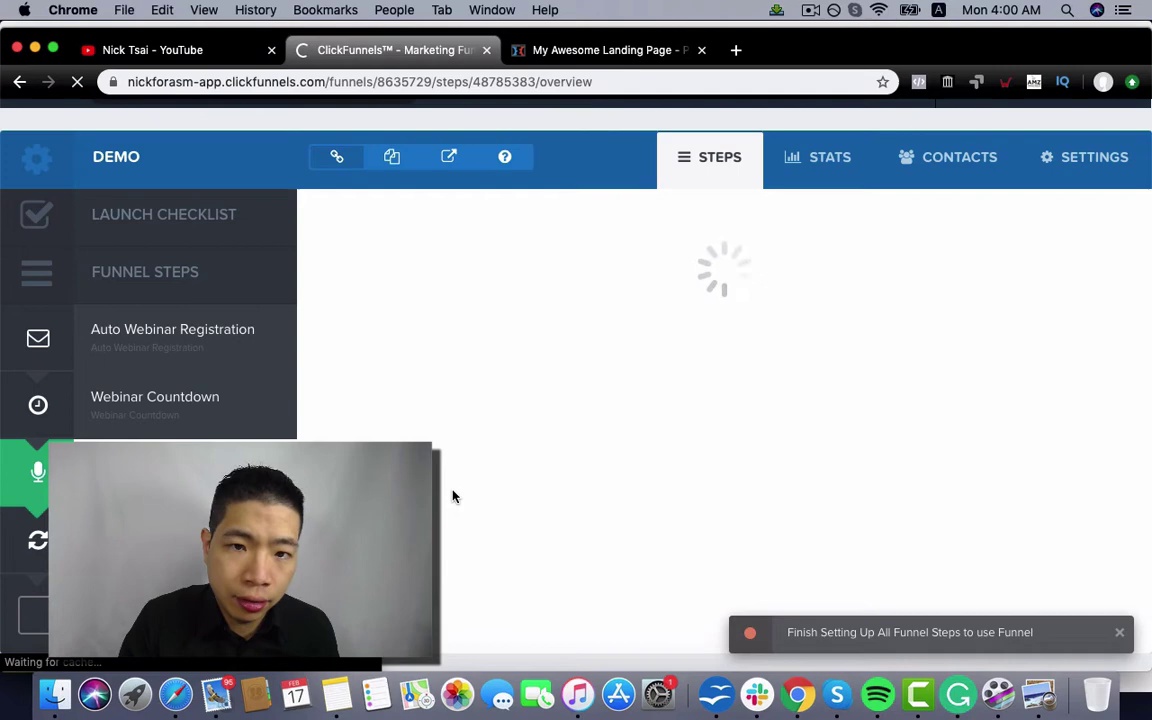
left_click(444, 436)
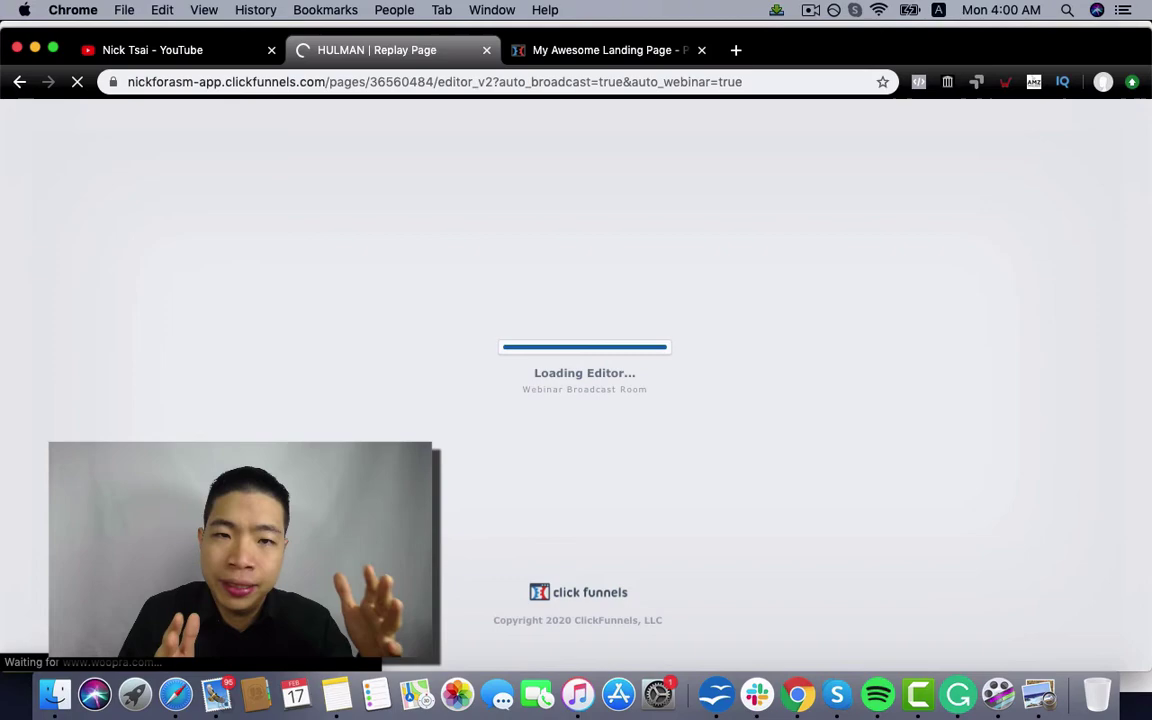
Give the product section a Fade In With Scale timed delay of 5 minutes and save.
scroll(750, 400, "down", 8)
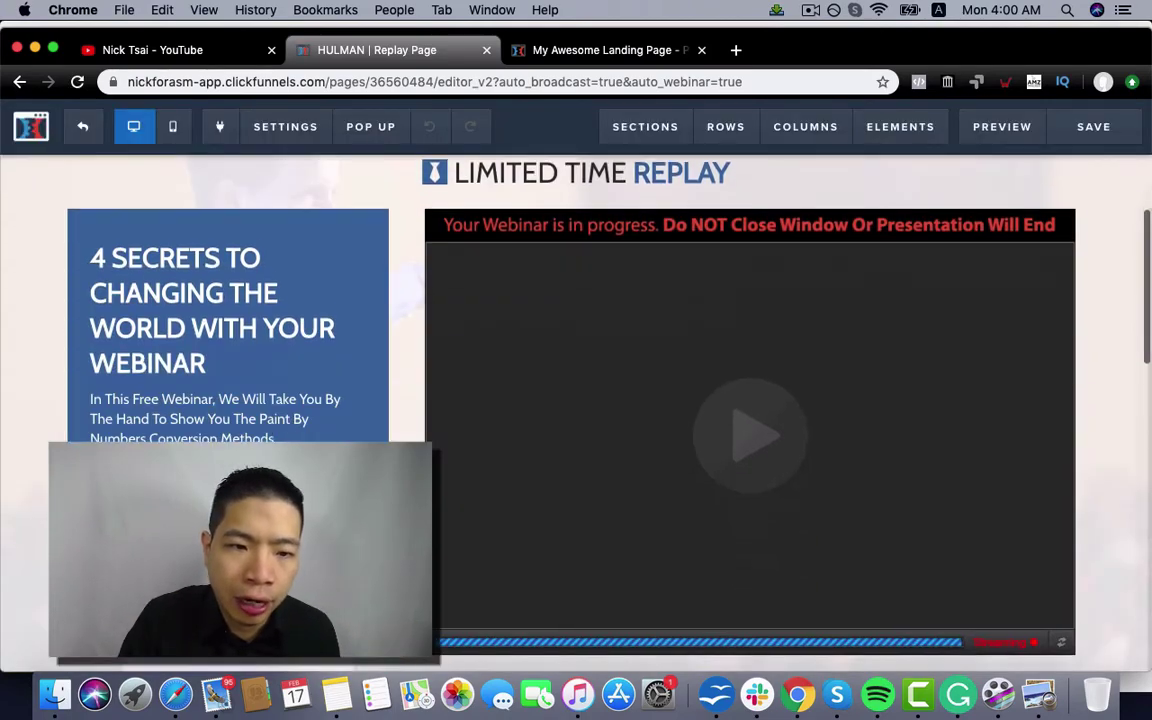
scroll(576, 400, "down", 12)
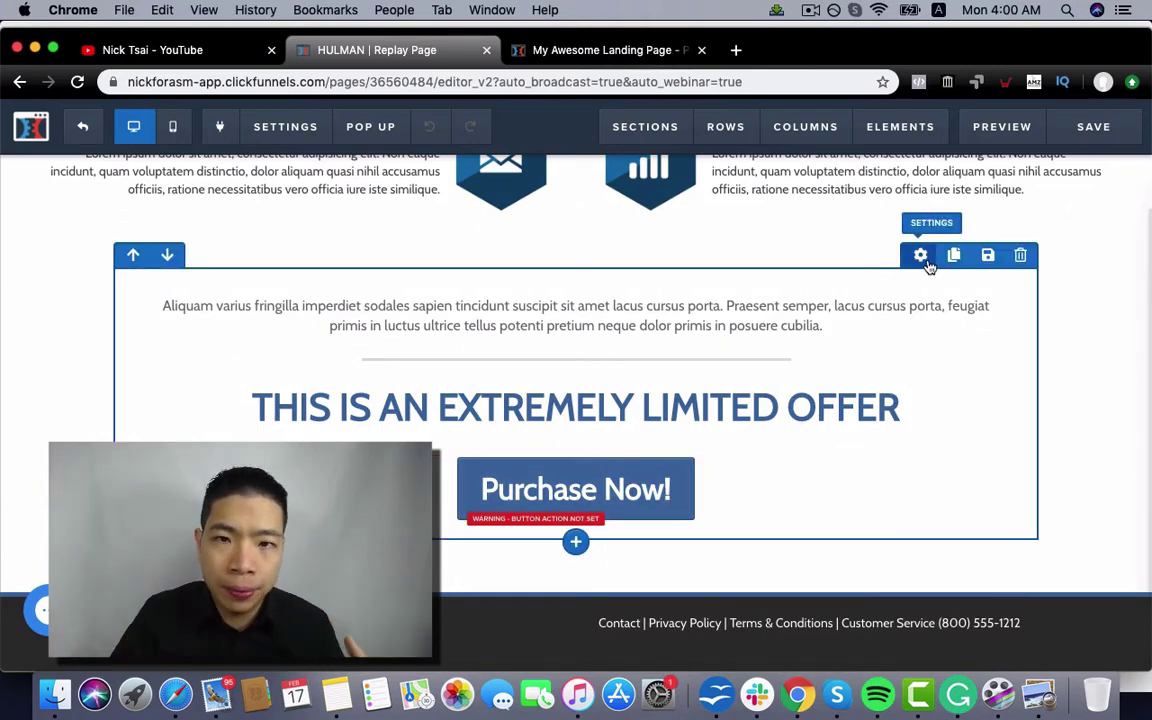
scroll(928, 265, "up", 10)
scroll(933, 319, "down", 3)
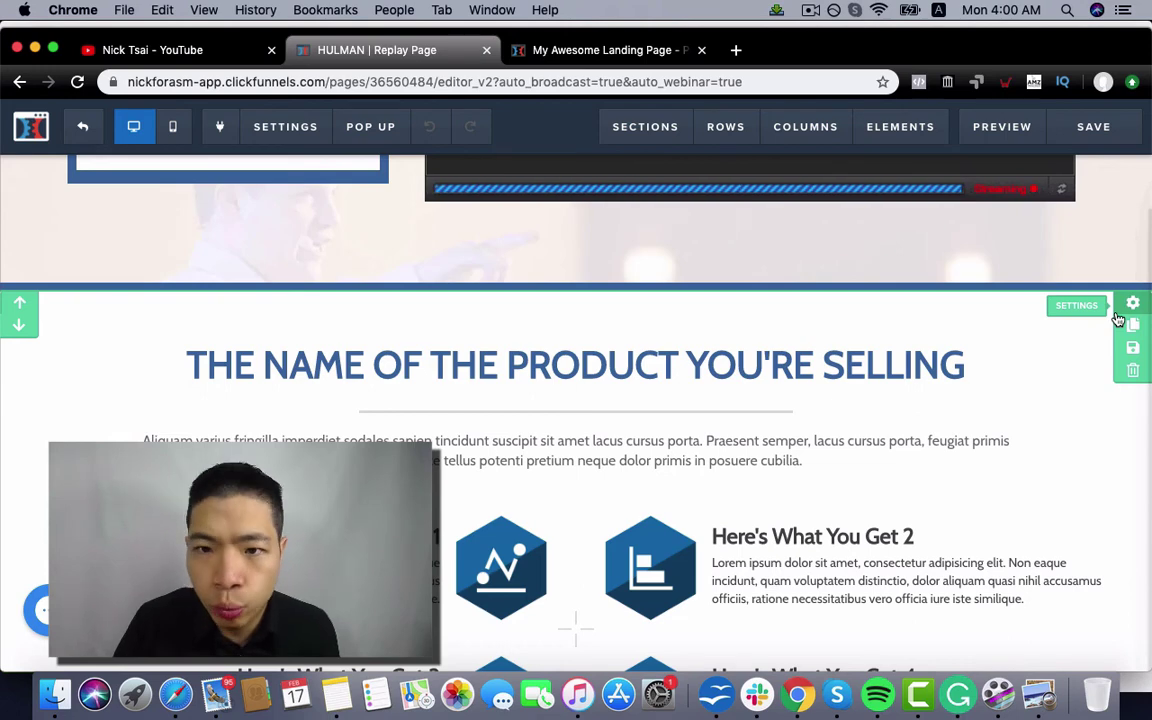
left_click(1118, 316)
left_click(1062, 238)
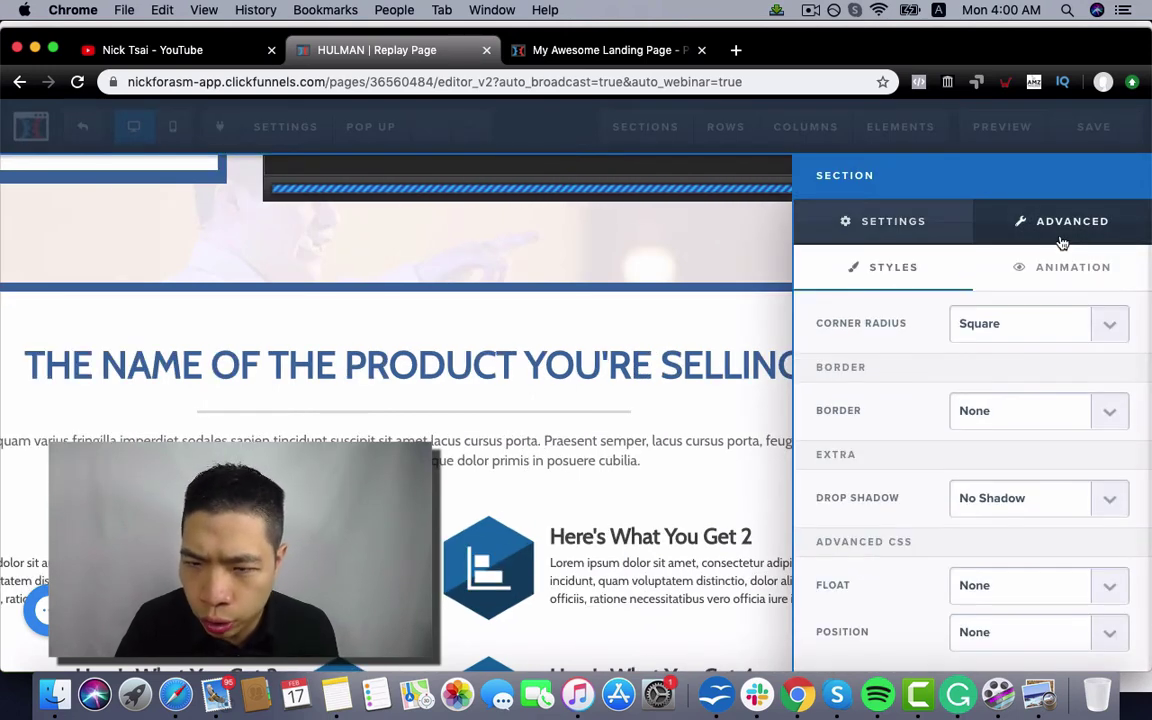
left_click(1053, 268)
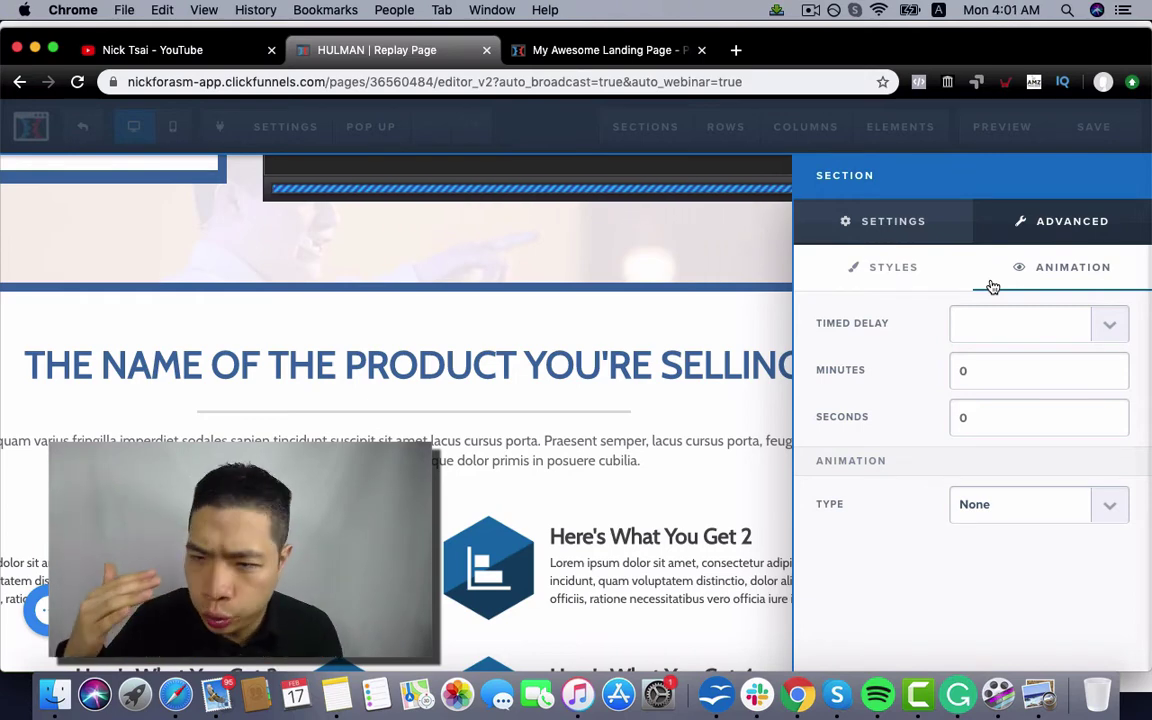
left_click(1100, 332)
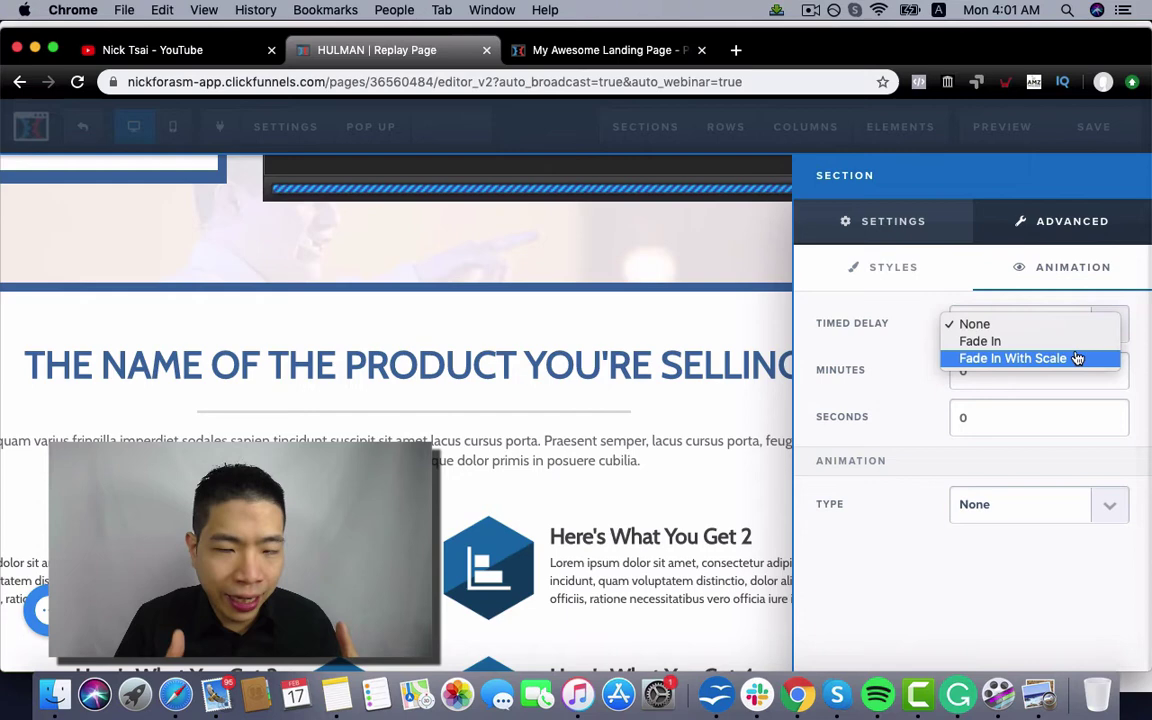
left_click(1077, 358)
left_click(1056, 363)
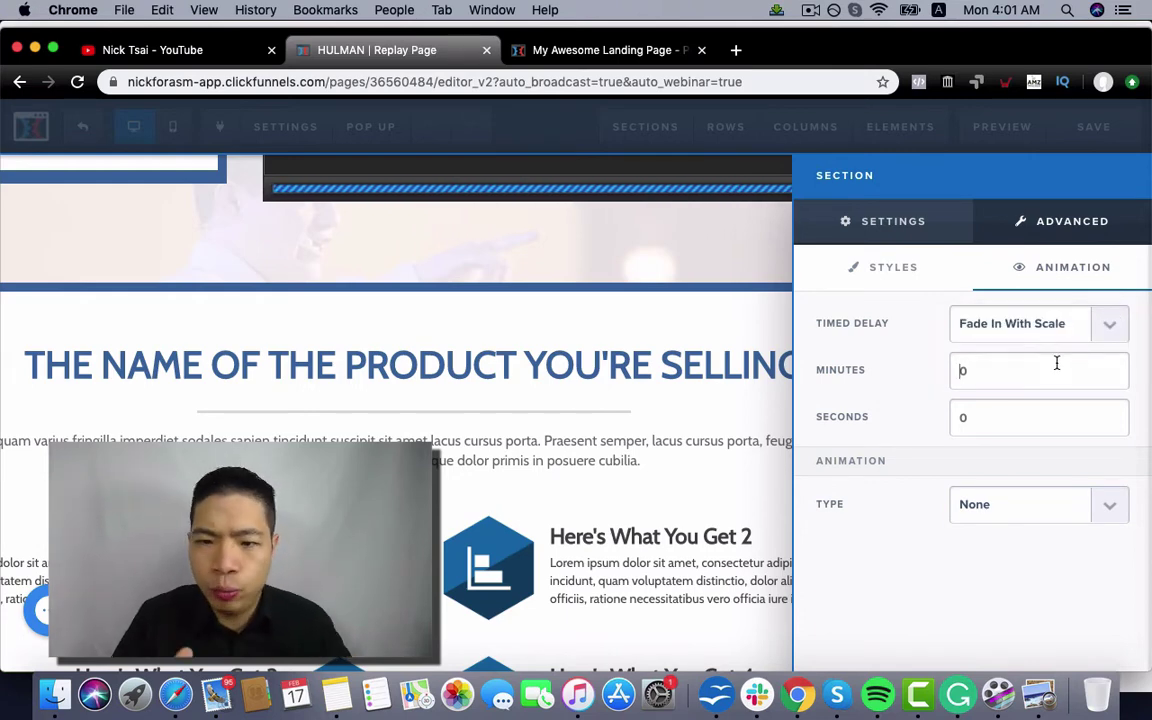
type("5")
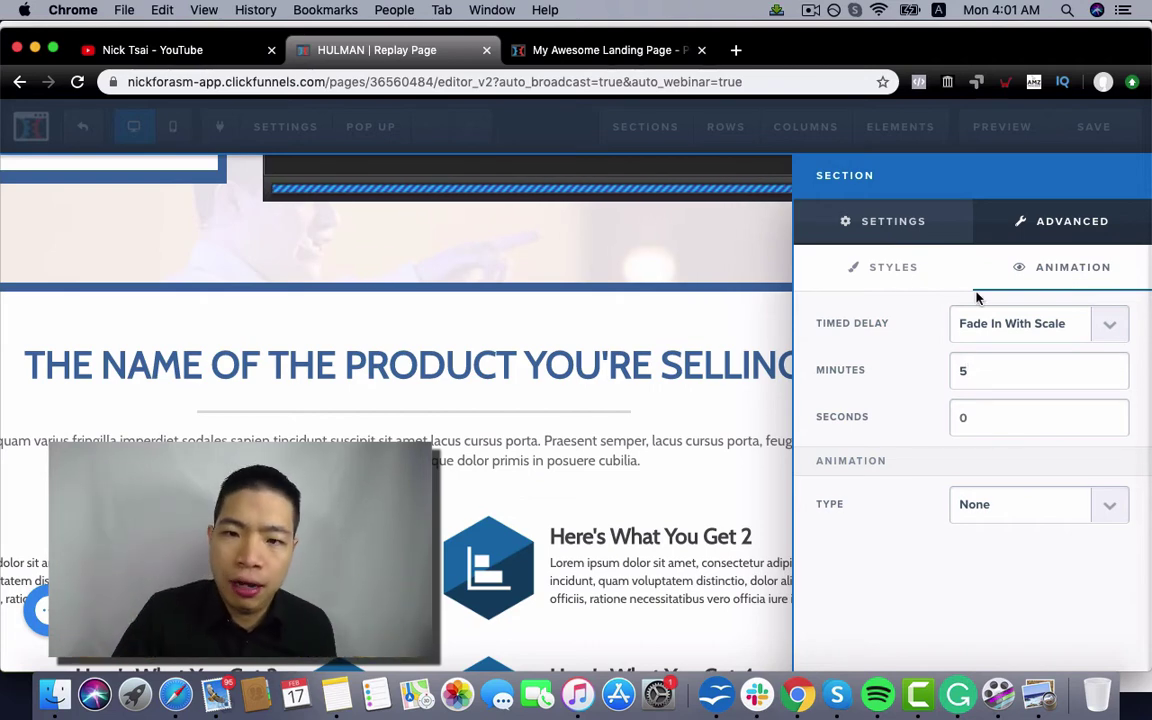
left_click(666, 232)
left_click(1104, 130)
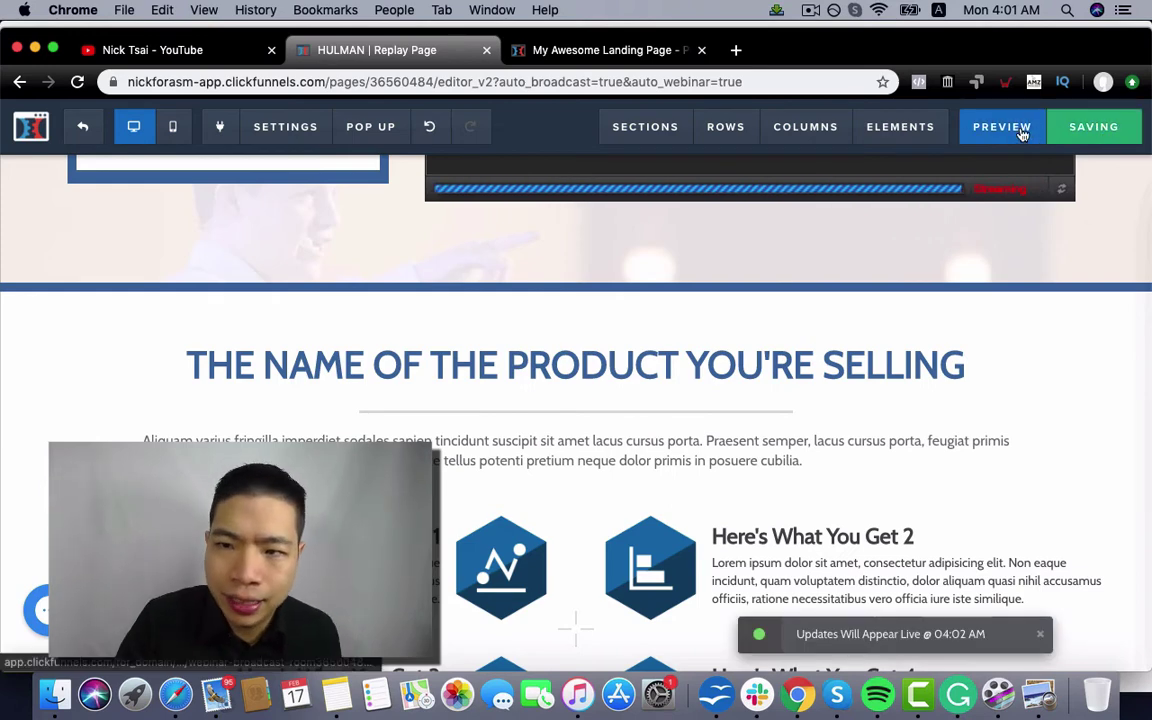
Preview the broadcast room page in a new tab, scroll through it, then return to the editor.
left_click(1021, 131)
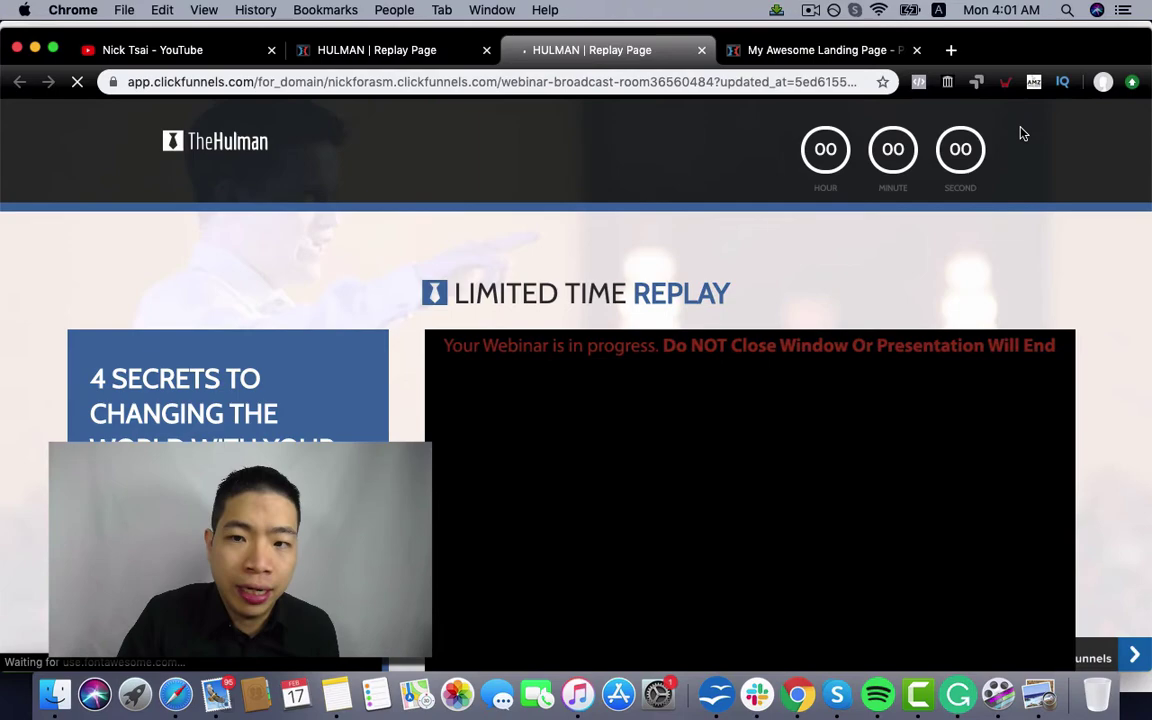
scroll(1021, 133, "down", 5)
scroll(1021, 133, "up", 3)
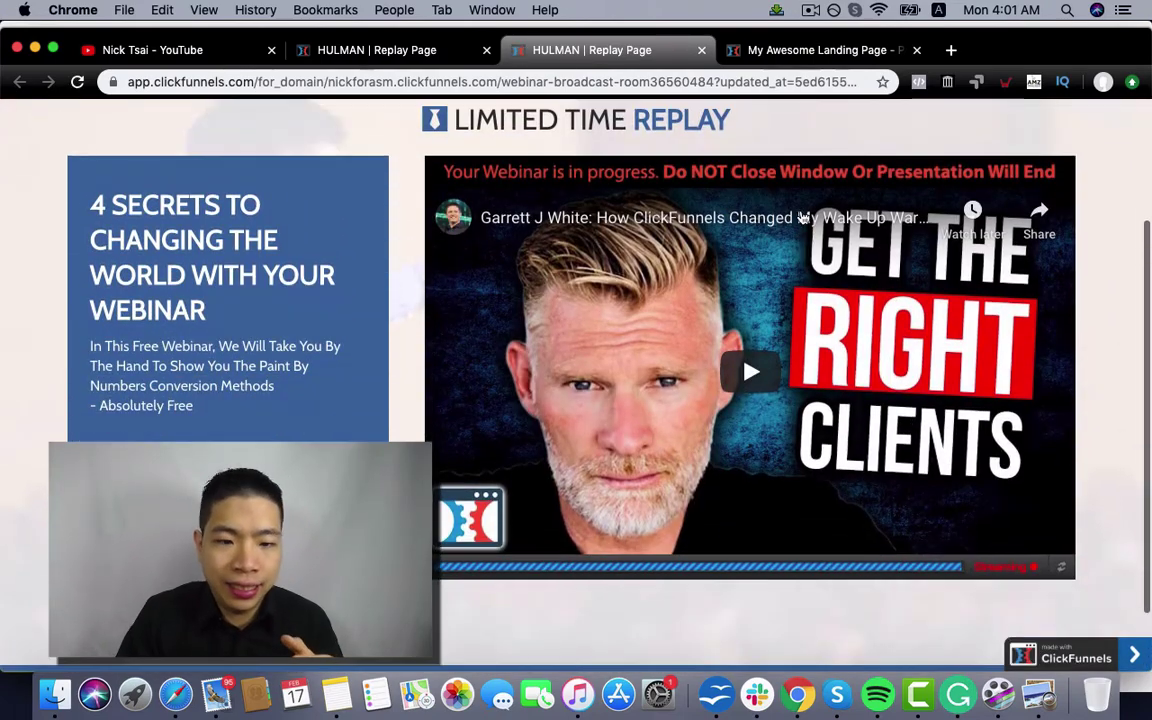
scroll(761, 377, "down", 3)
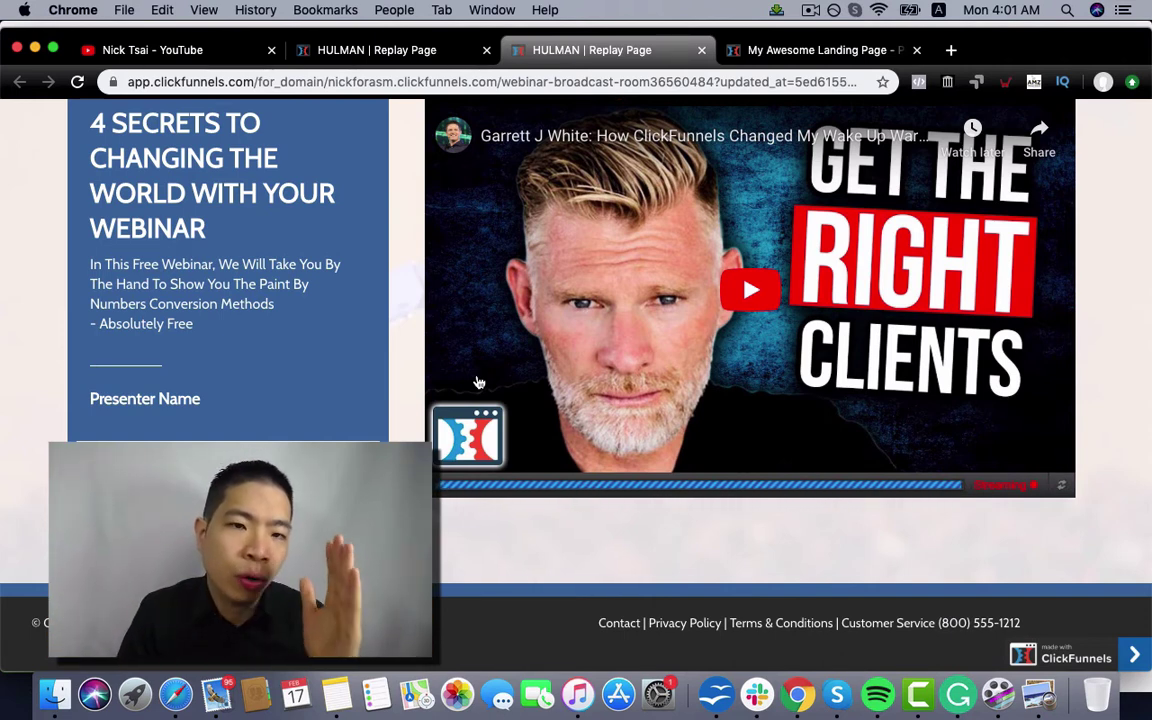
left_click(380, 49)
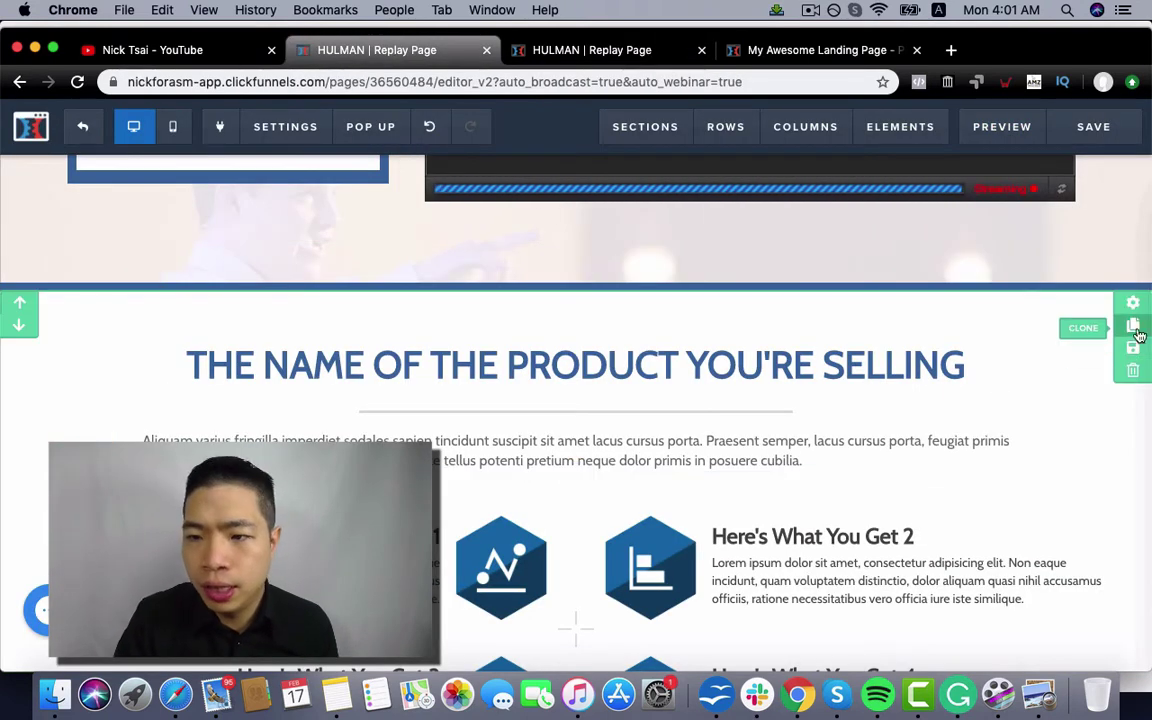
Set the webinar video's Auto Play to On and Block Pause to Yes, save, and preview.
scroll(970, 374, "up", 4)
left_click(862, 317)
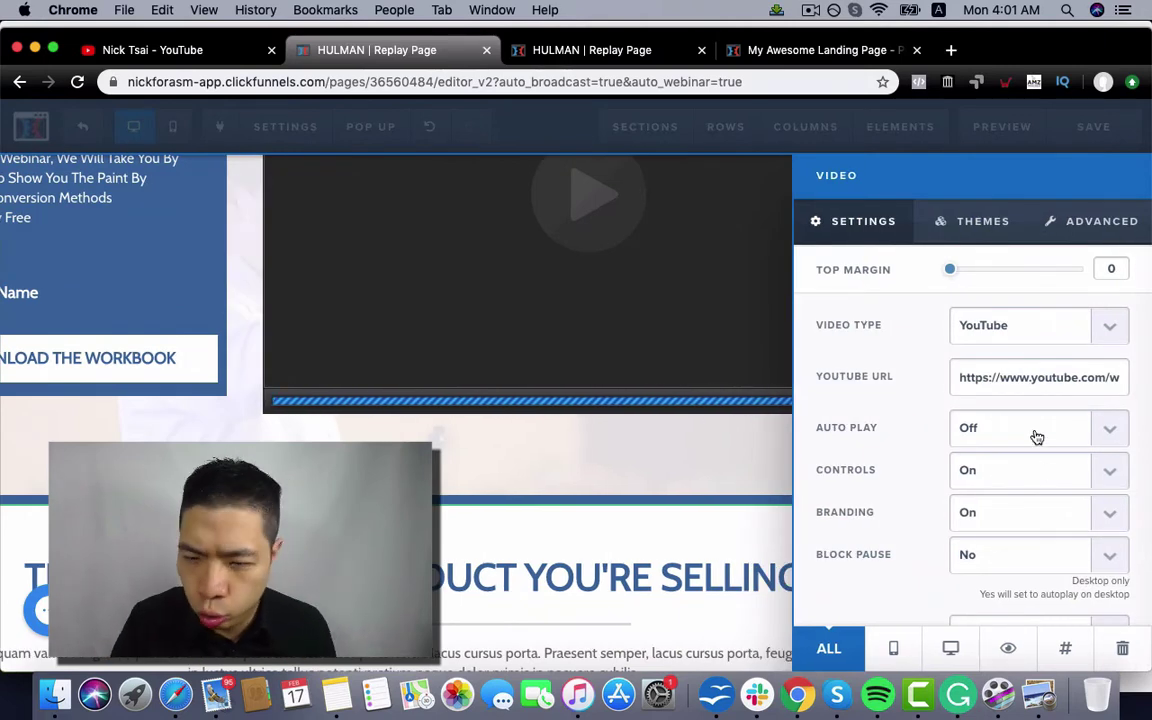
left_click(1037, 437)
left_click(985, 447)
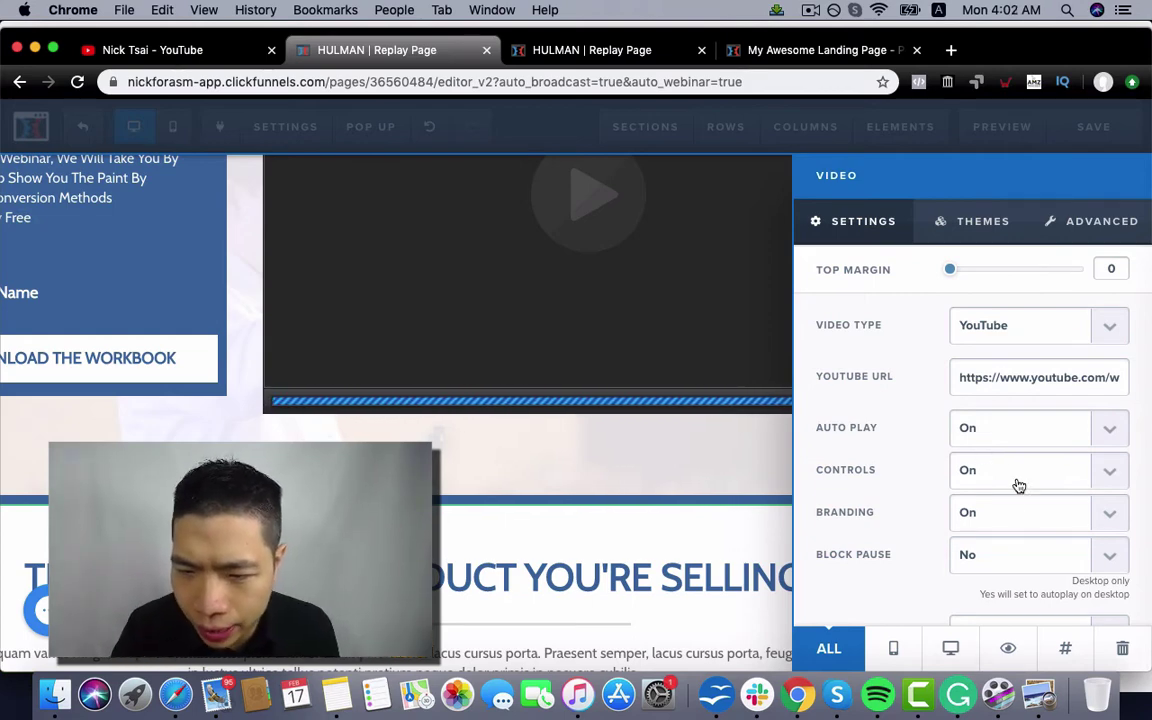
scroll(1005, 533, "down", 3)
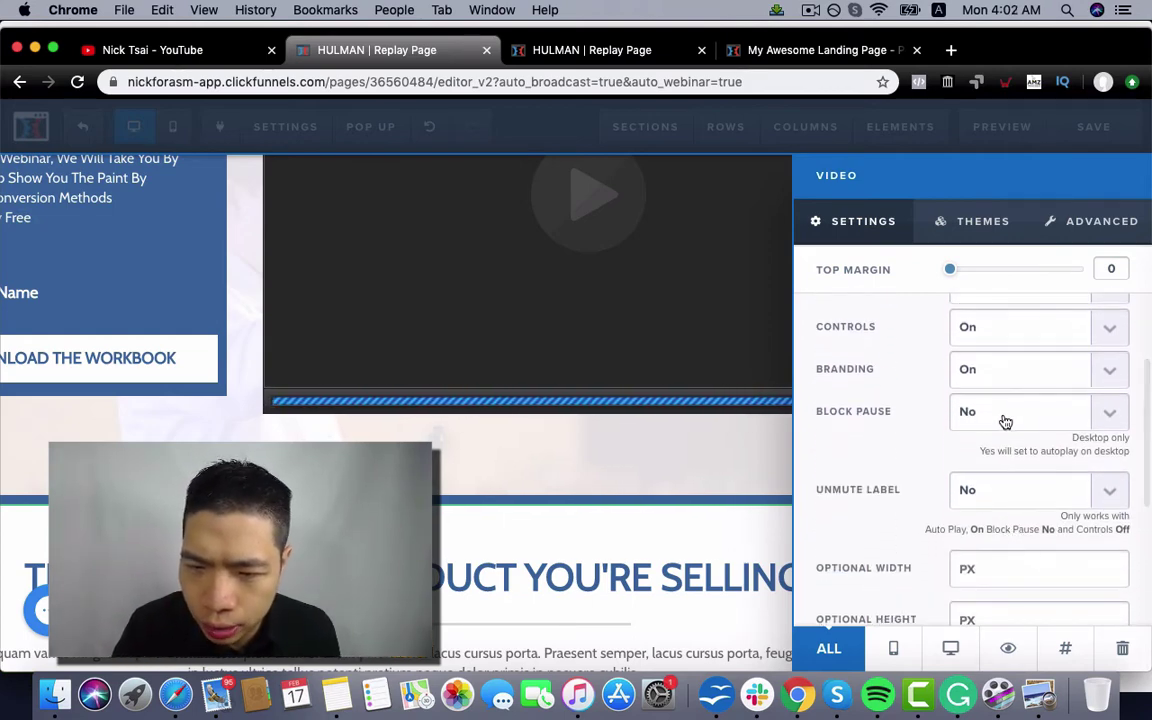
left_click(1005, 422)
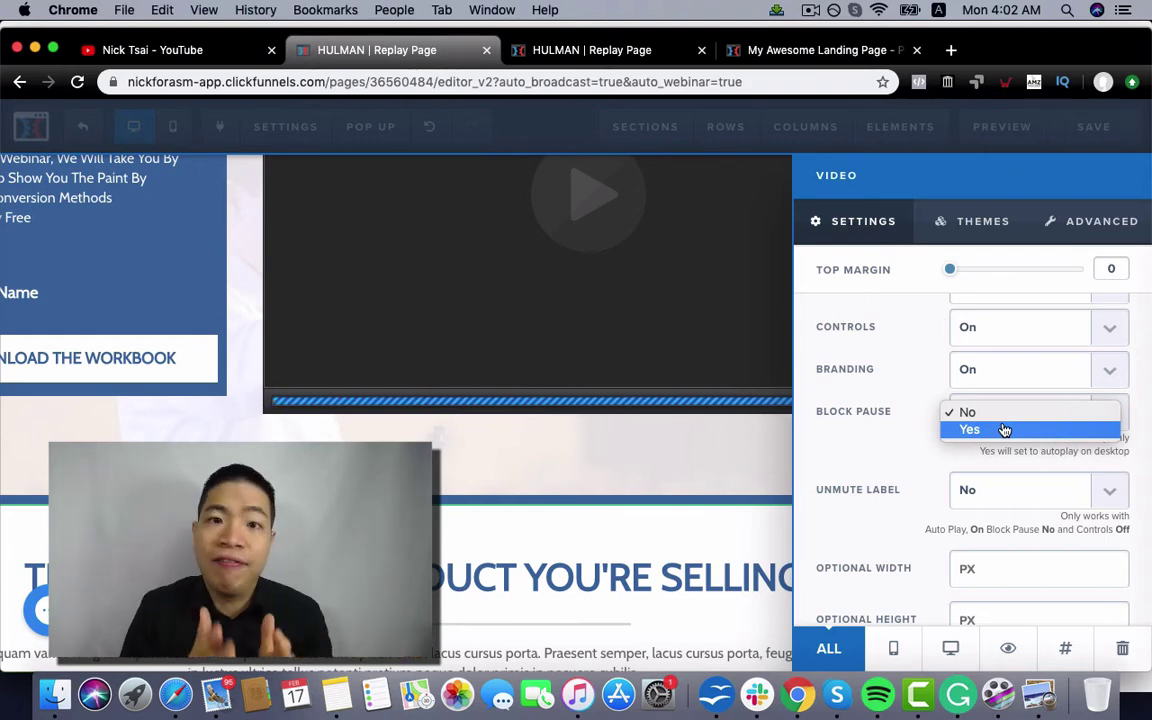
left_click(1004, 430)
scroll(985, 507, "down", 2)
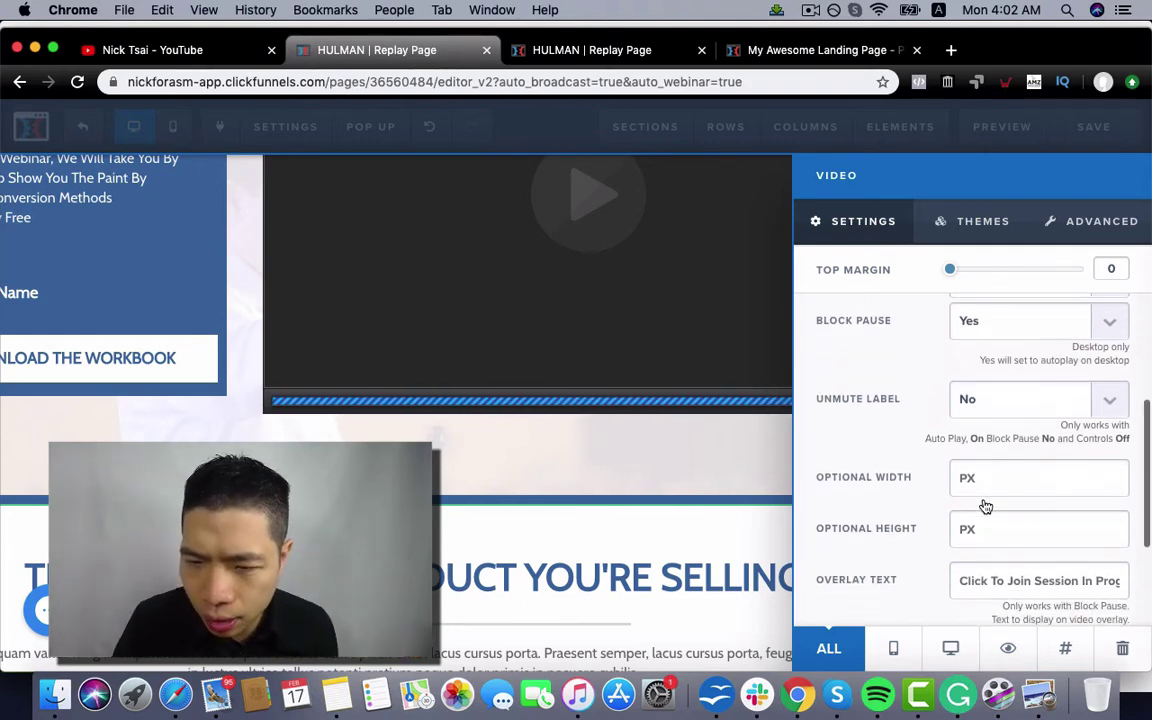
scroll(985, 505, "down", 2)
scroll(985, 505, "up", 4)
left_click(713, 397)
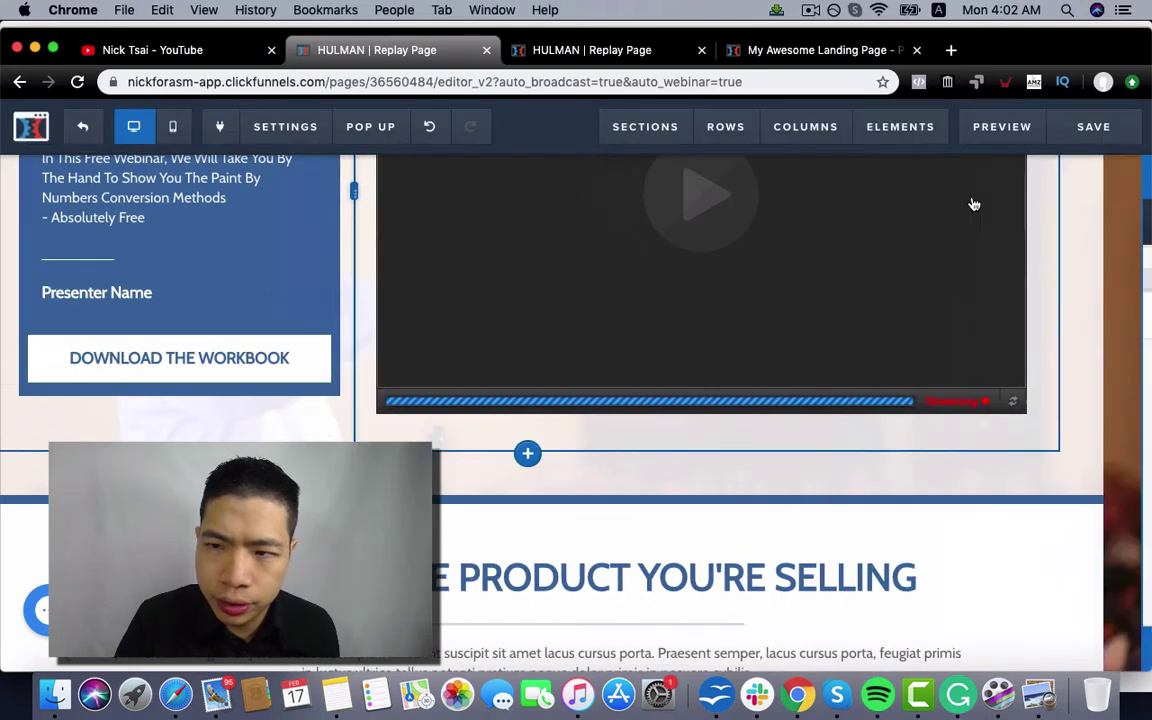
left_click(1106, 128)
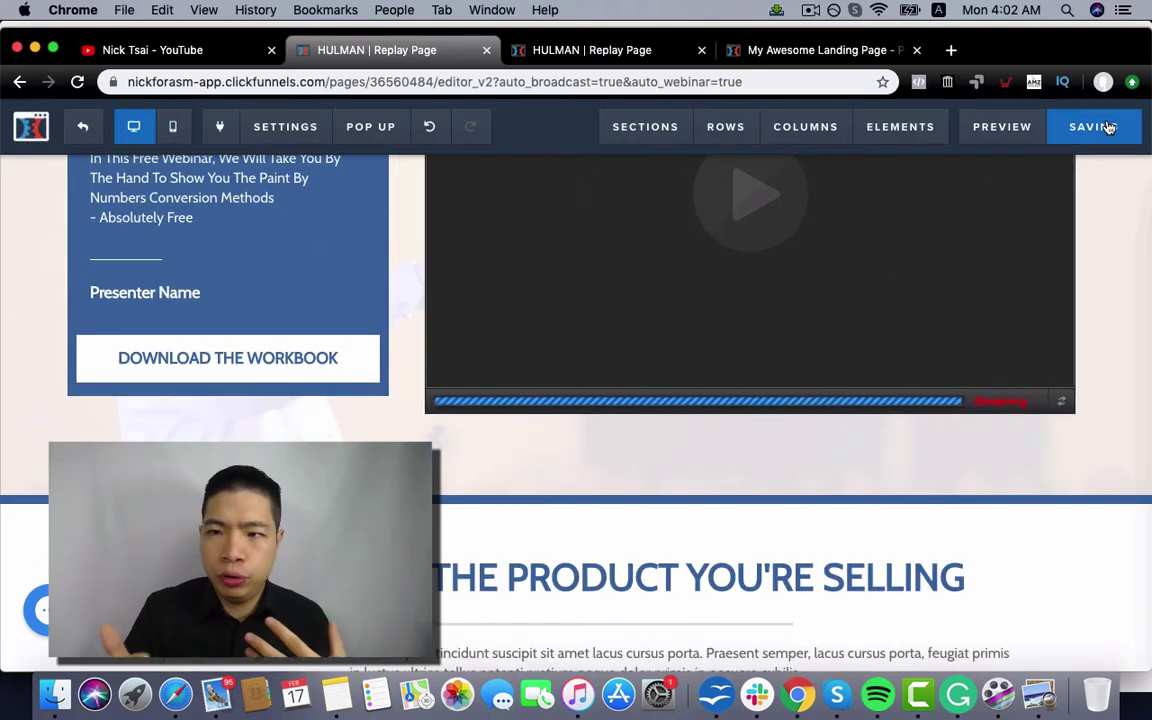
left_click(1018, 134)
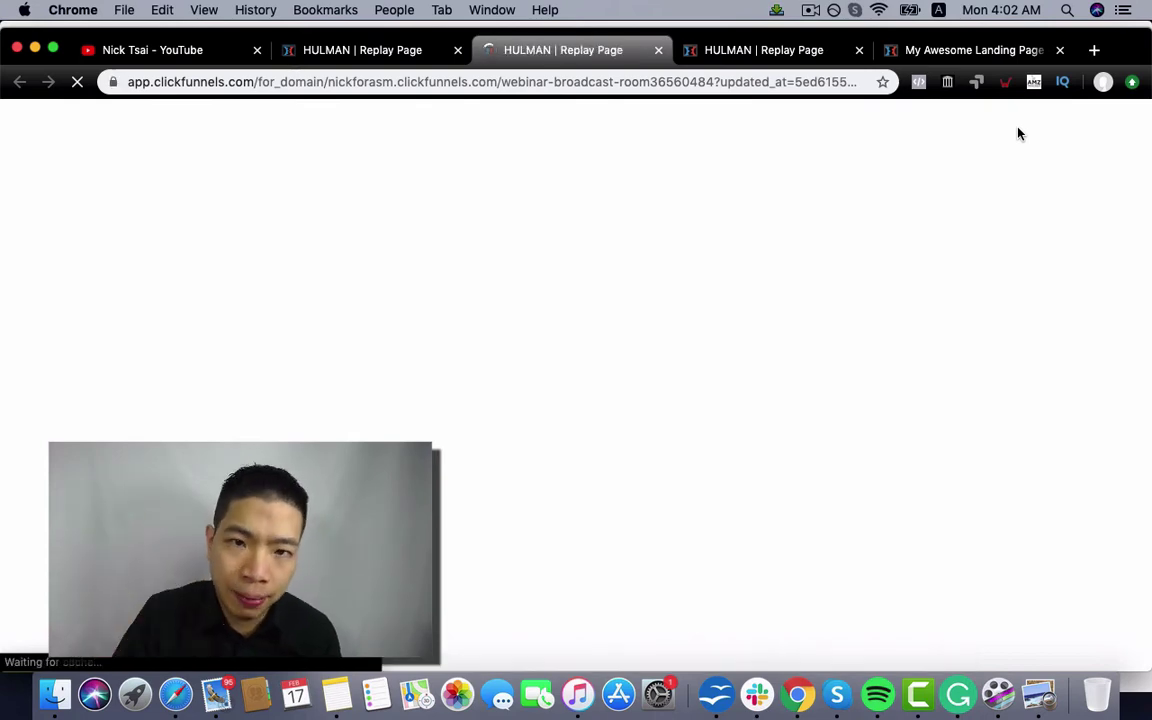
Join the session in the preview to confirm the video plays, then close the preview tab.
scroll(848, 325, "down", 1)
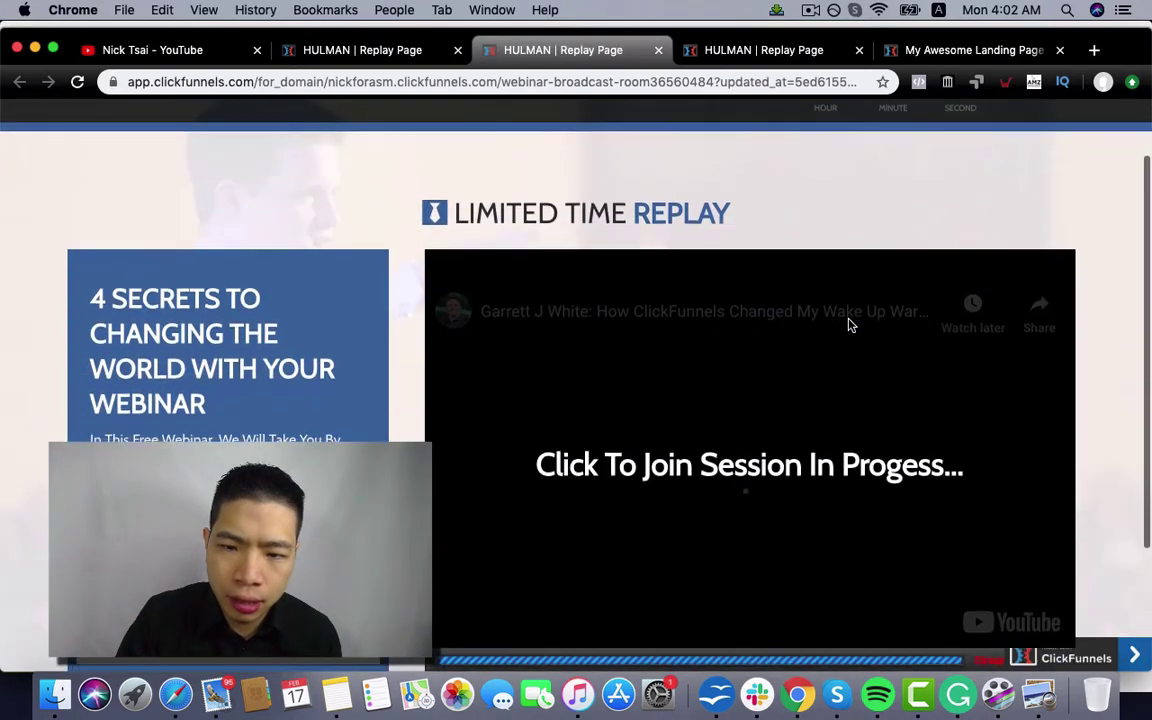
left_click(731, 461)
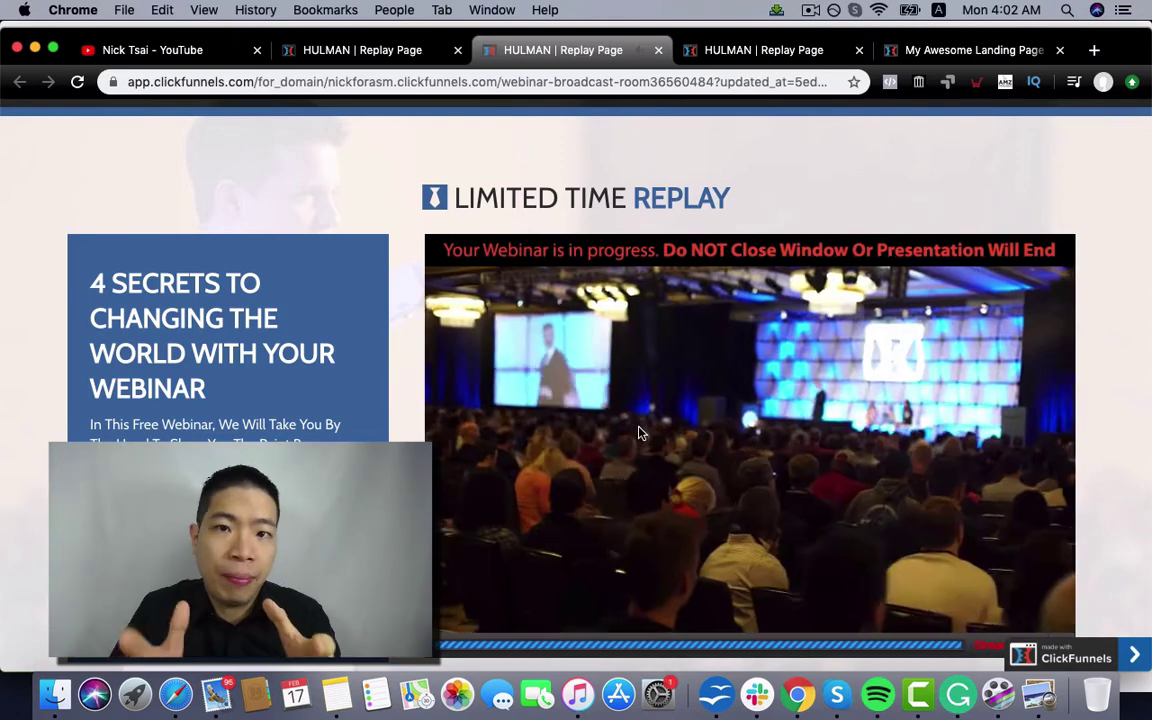
left_click(658, 50)
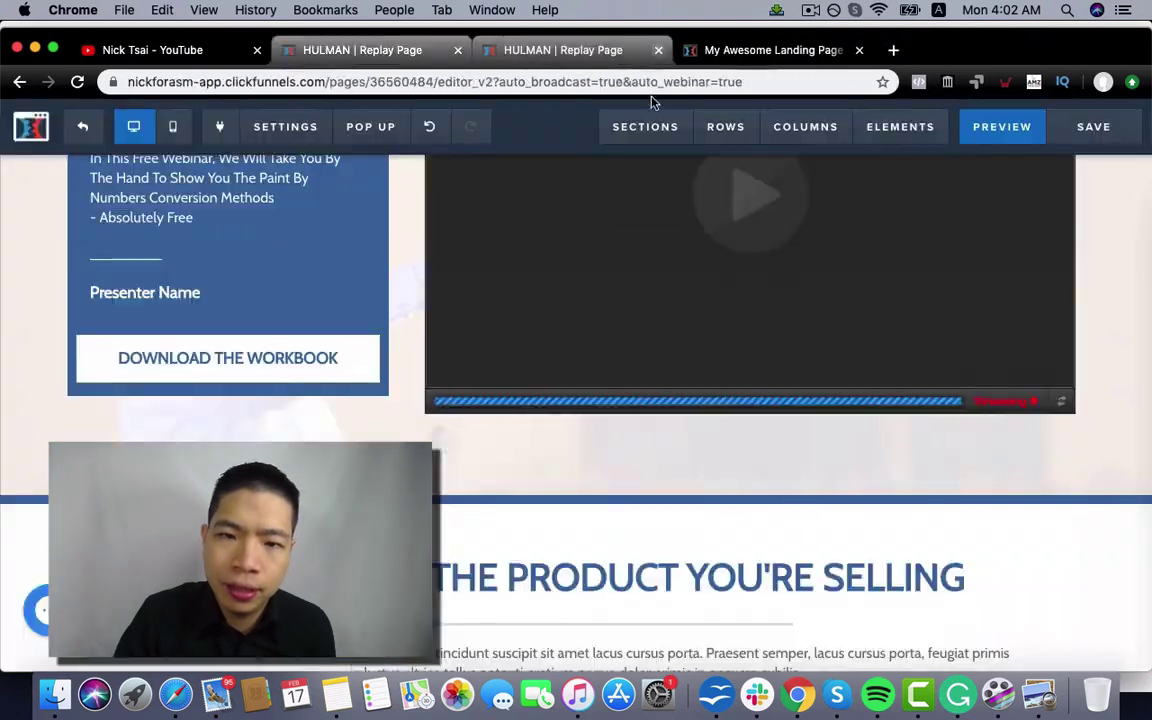
scroll(654, 274, "up", 5)
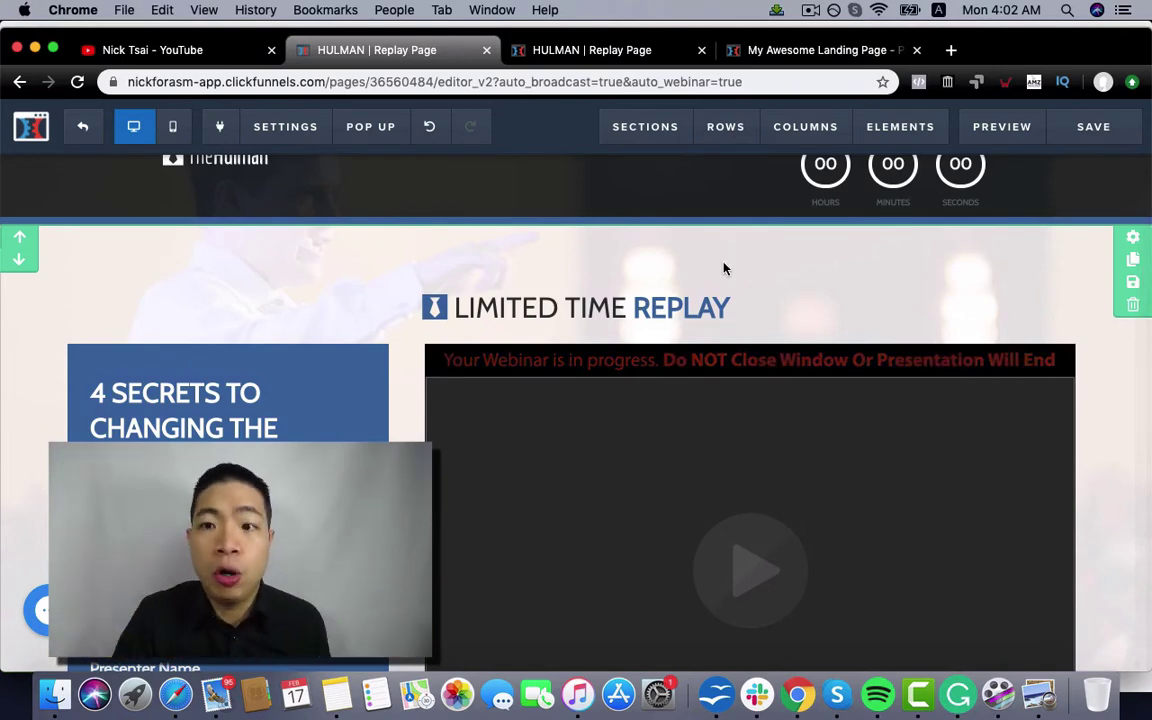
Save the broadcast room page and apply the LIMITED TIME REPLAY template to the Webinar Replay Room step.
left_click(1097, 128)
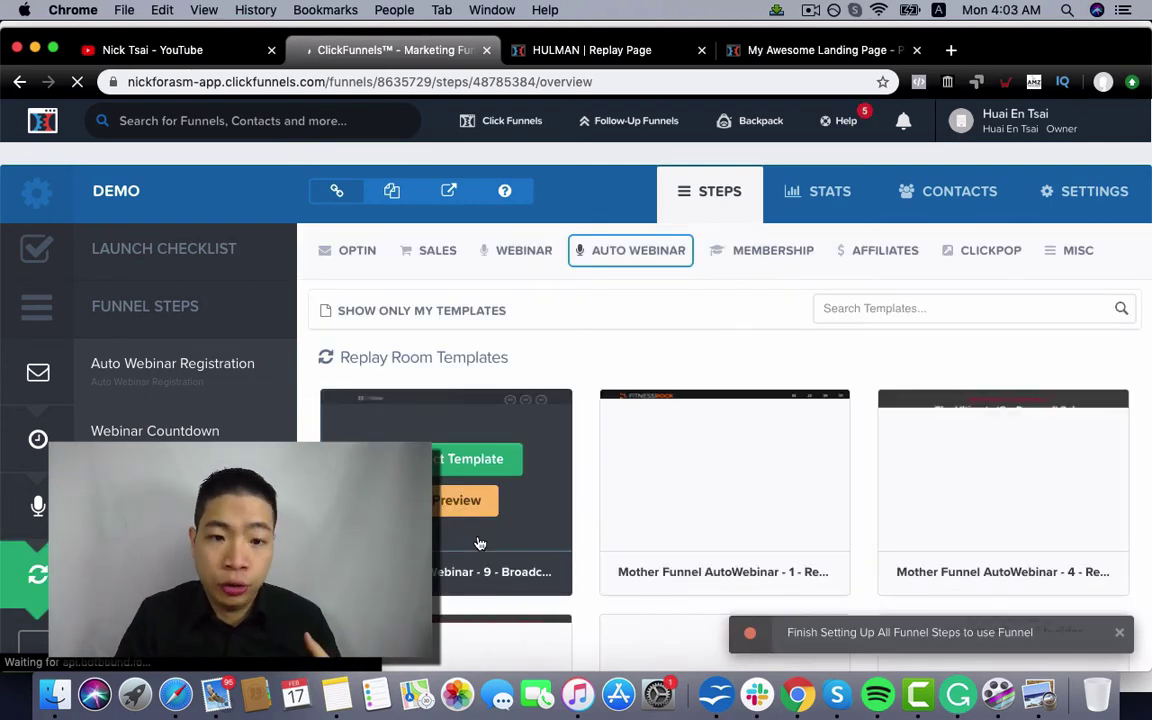
left_click(446, 462)
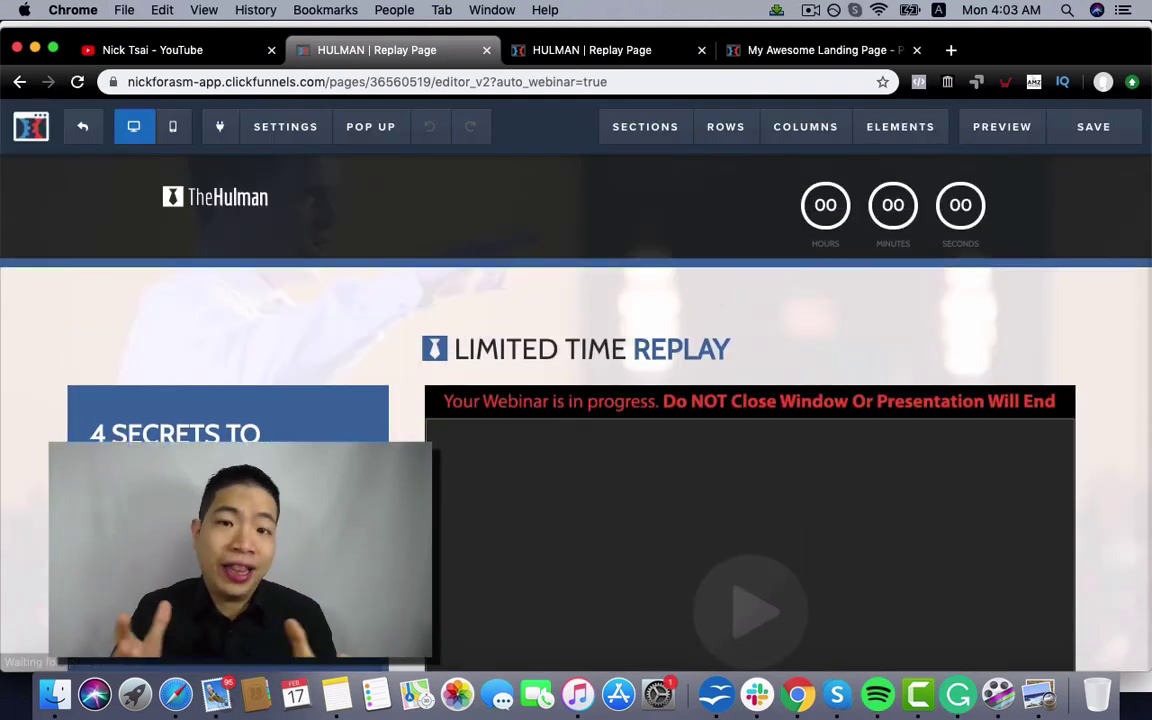
Give the replay page's product section a Fade In timed delay of 5 minutes.
scroll(482, 514, "down", 10)
scroll(482, 514, "down", 5)
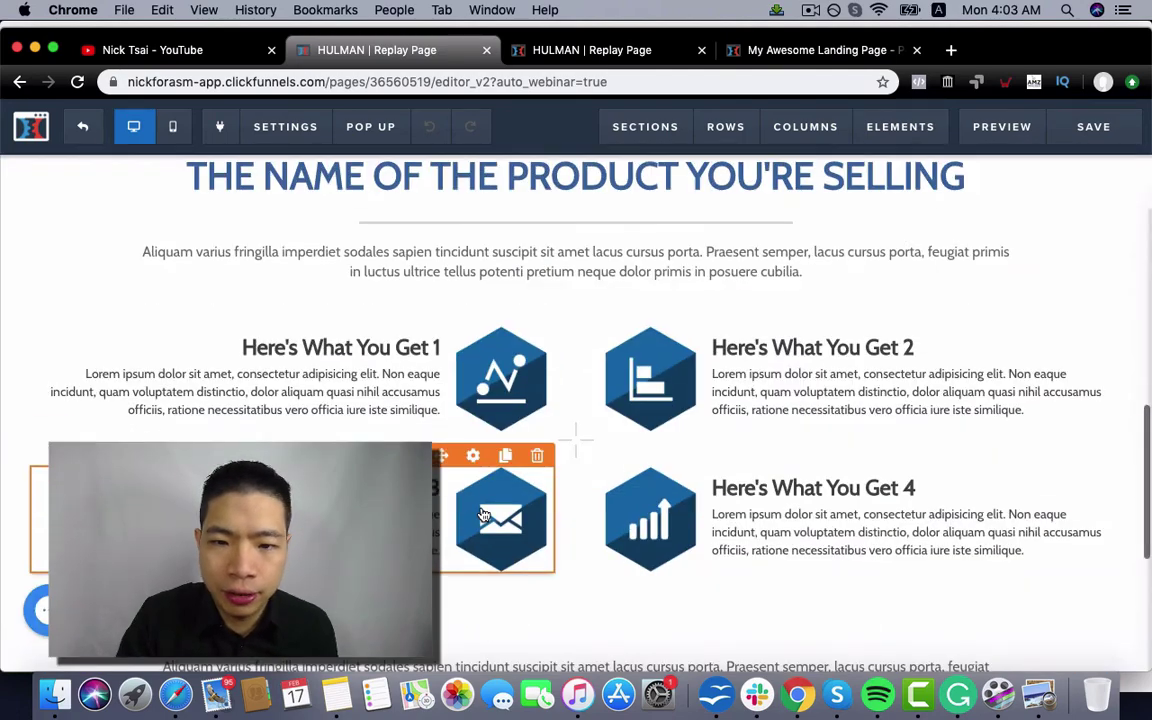
scroll(797, 391, "up", 7)
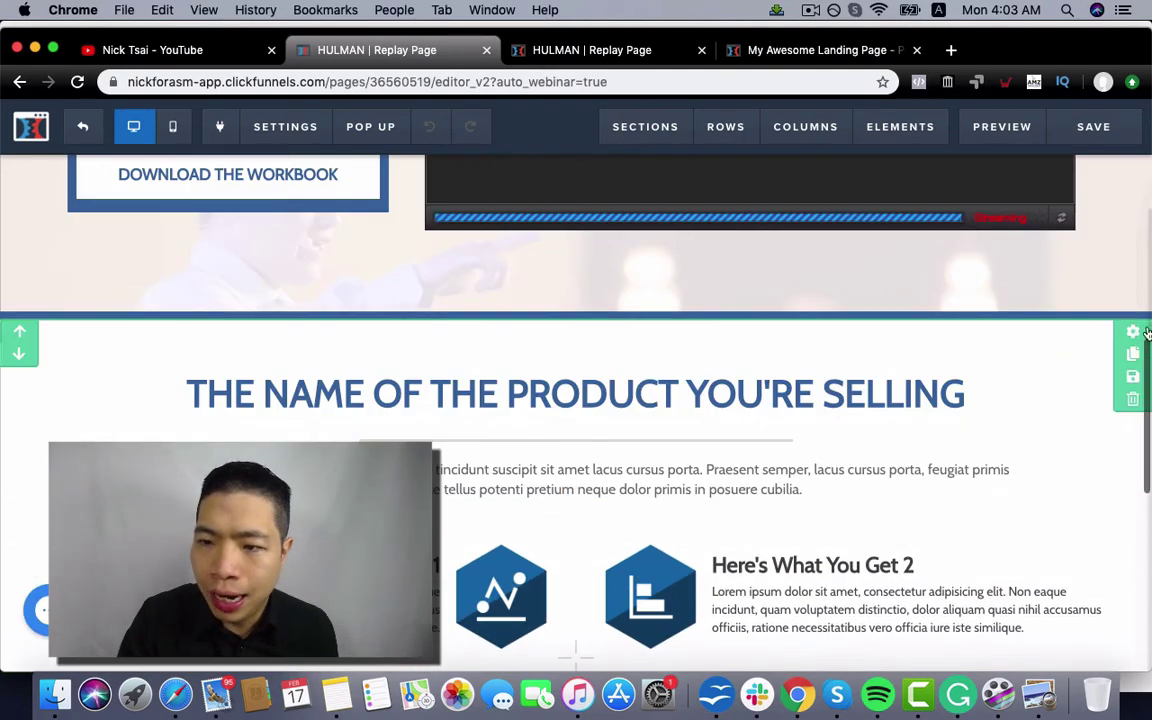
left_click(1133, 335)
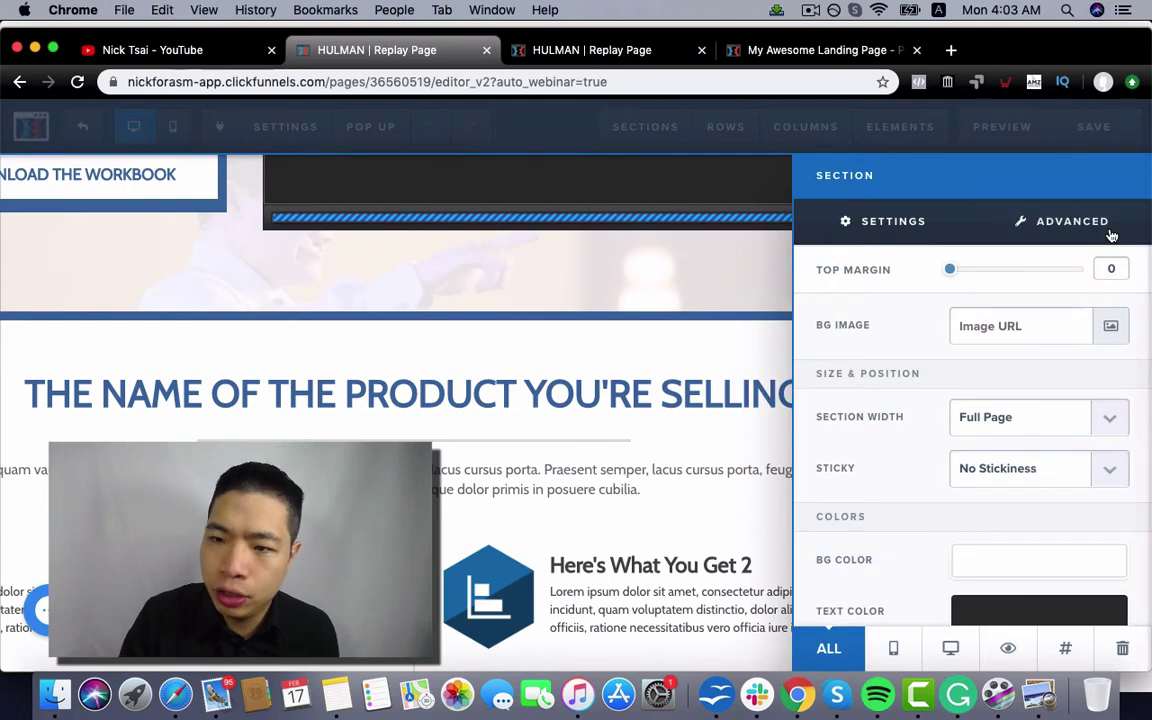
left_click(1102, 228)
left_click(1066, 276)
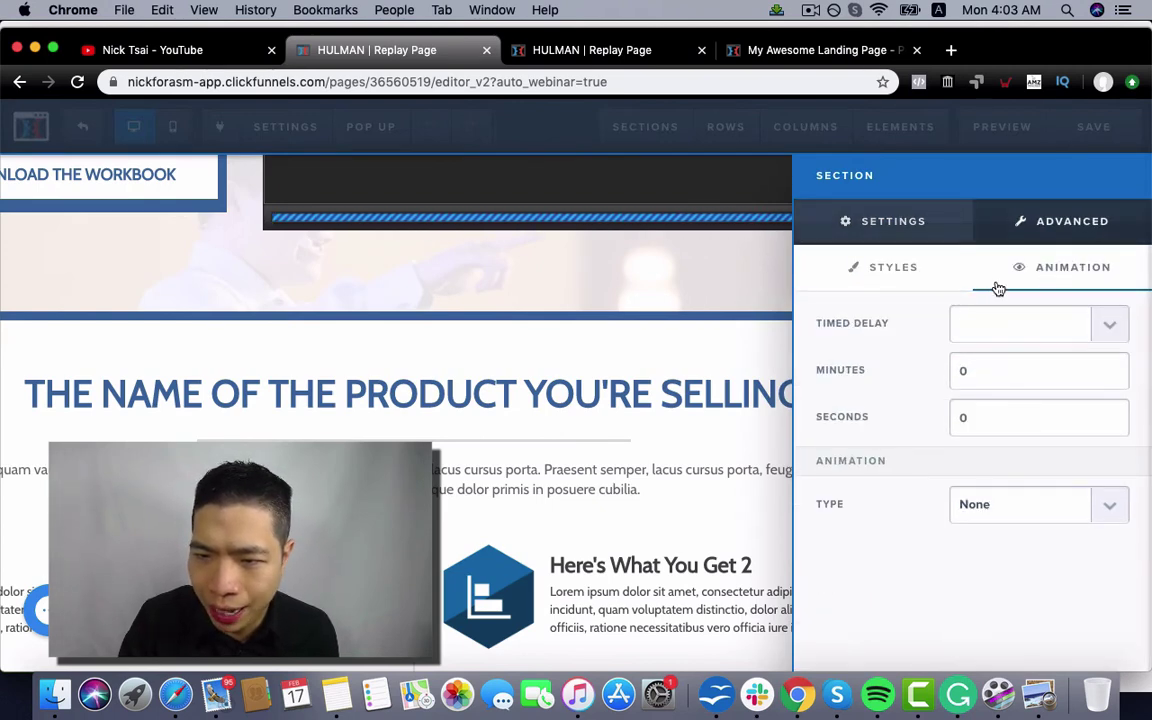
left_click(1043, 331)
left_click(1041, 340)
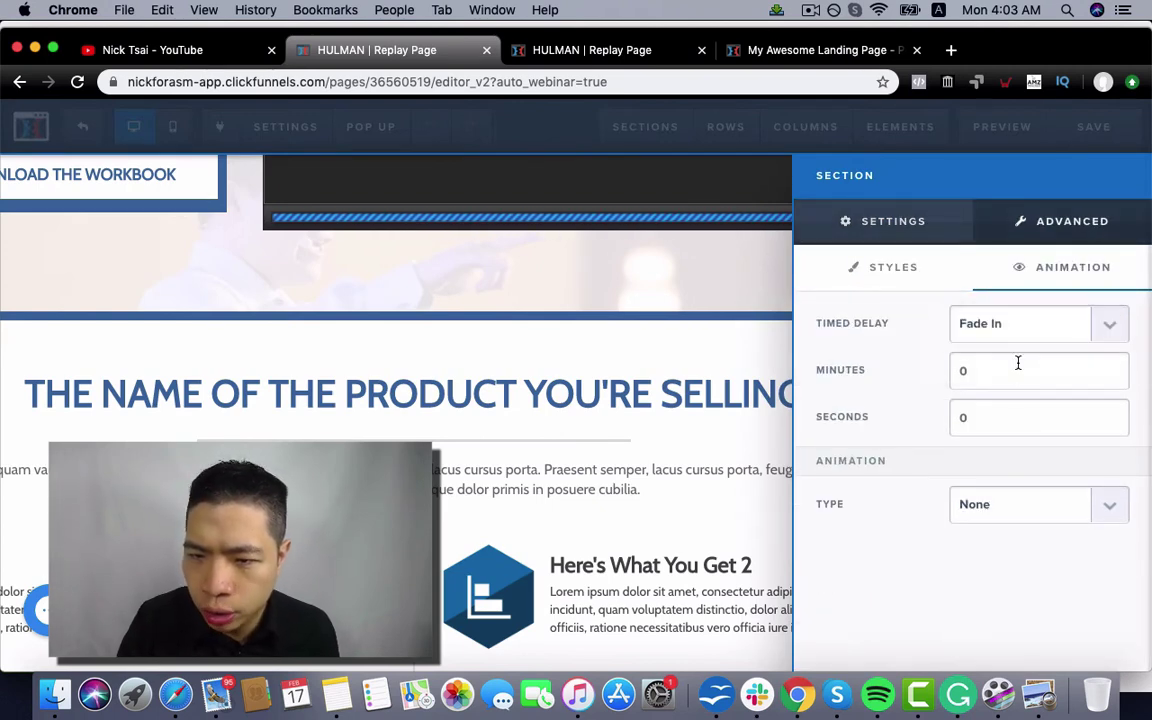
left_click(1018, 363)
type("5")
left_click(617, 346)
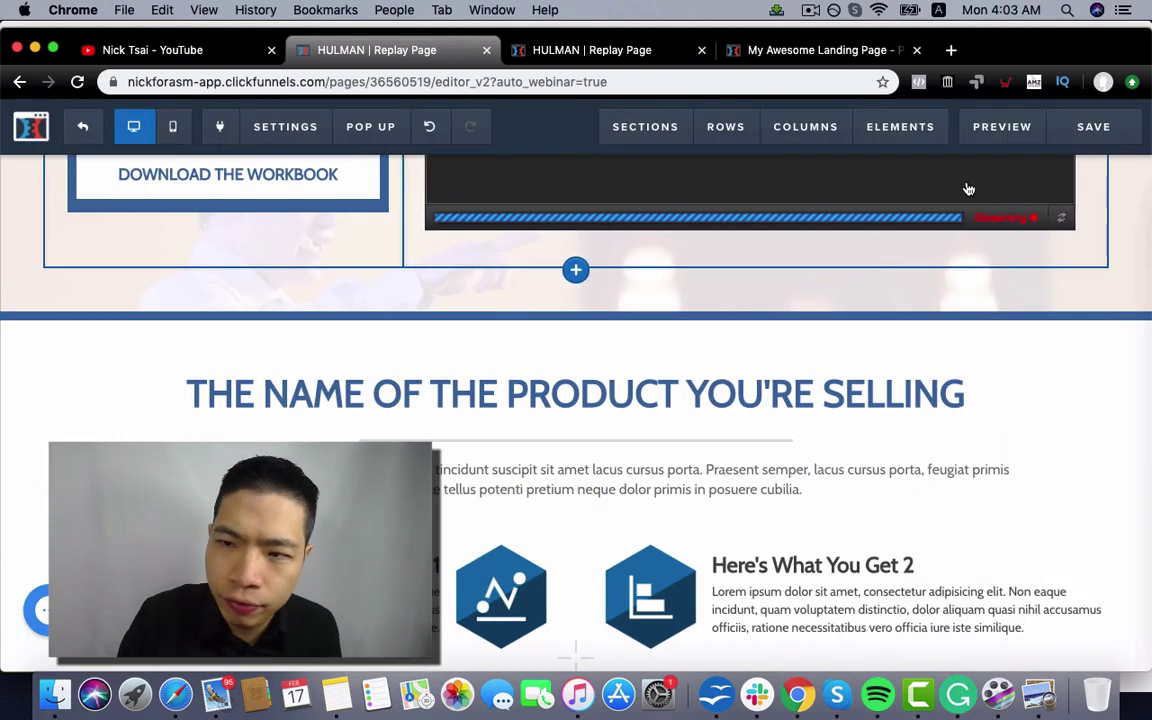
Save the replay page and exit the editor to the funnel step overview.
left_click(1078, 130)
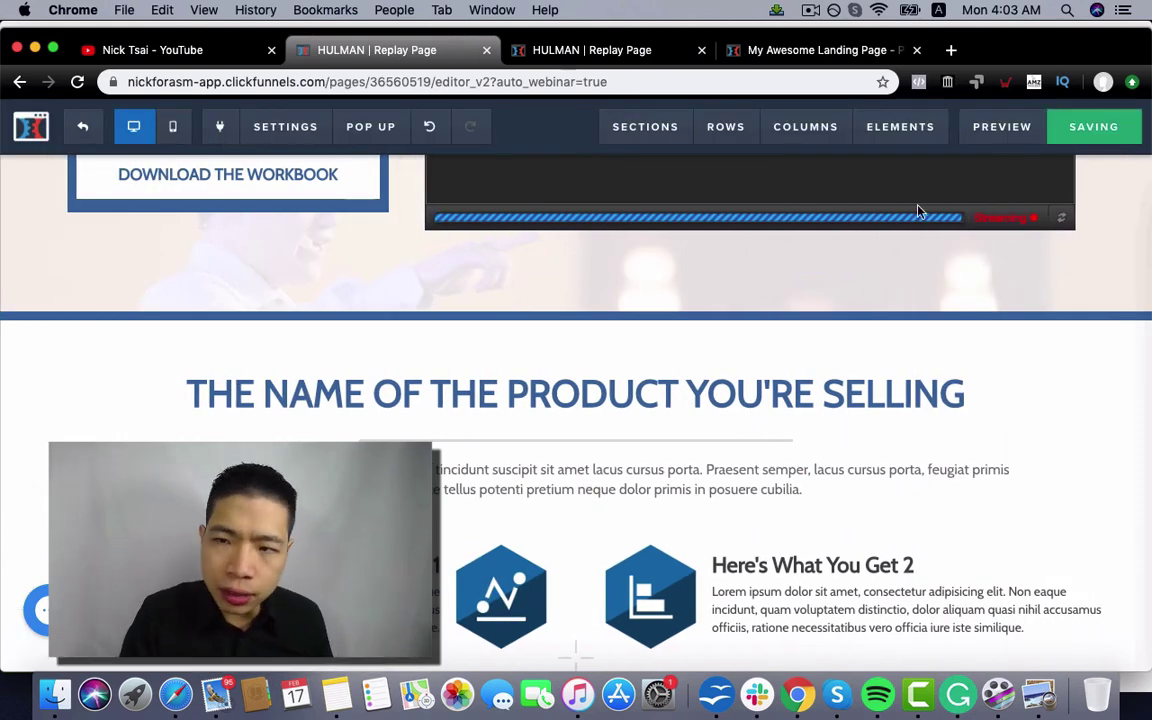
scroll(698, 315, "up", 3)
scroll(698, 315, "up", 2)
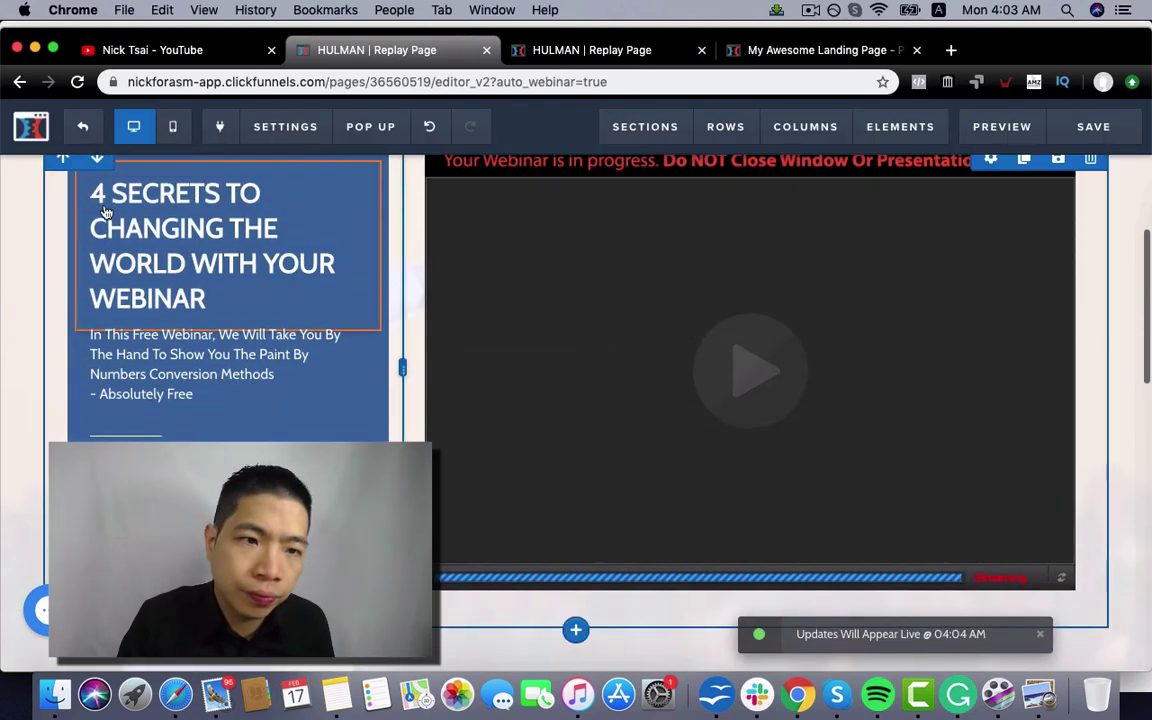
left_click(80, 138)
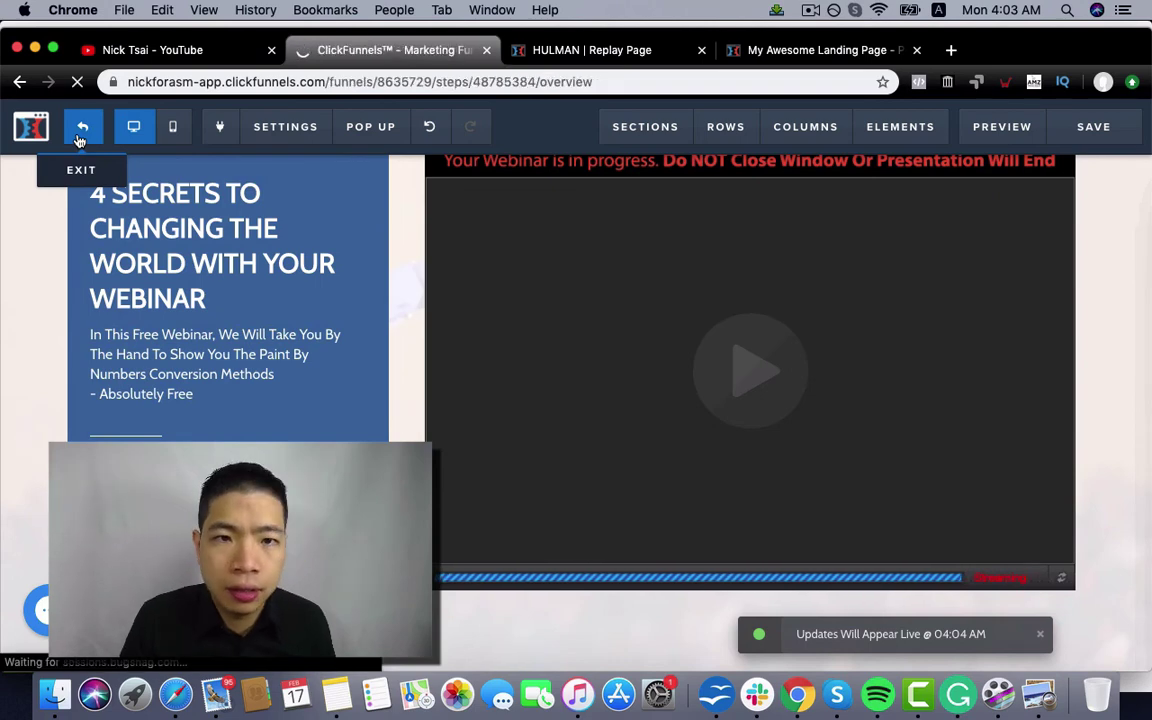